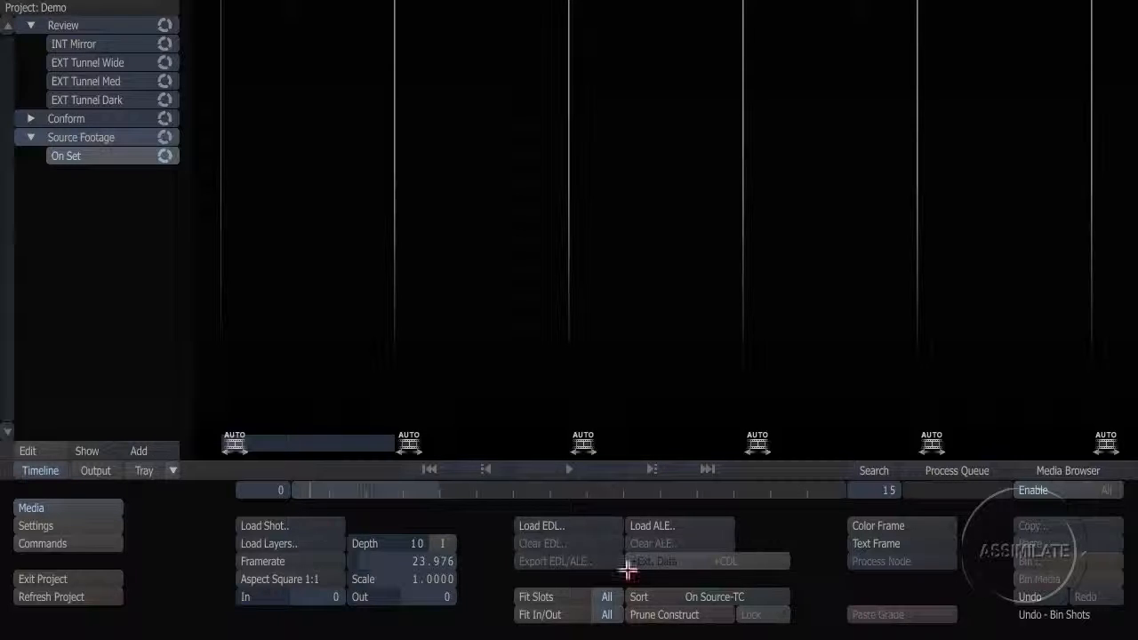
Step: Load A001_C001_0318UT_001.R3D from the Day_01 folder's A001_03188B.RDM reel and place it in the first timeline slot
{"action": "left_click", "coordinate": [325, 526]}
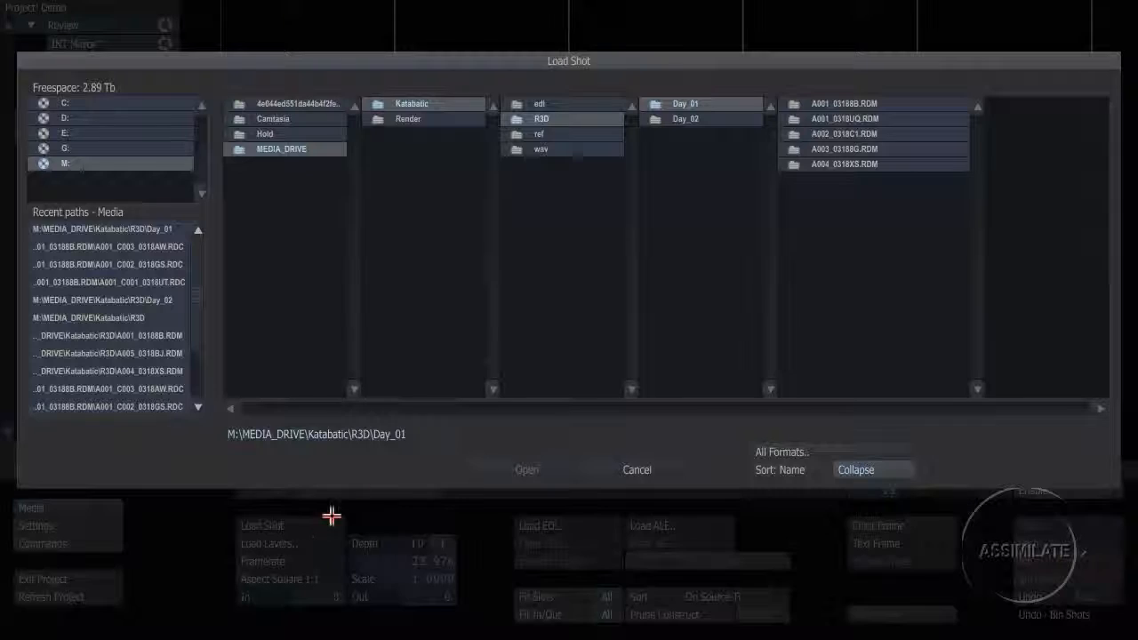
{"action": "left_click", "coordinate": [818, 104]}
{"action": "left_click", "coordinate": [928, 103]}
{"action": "left_click", "coordinate": [997, 105]}
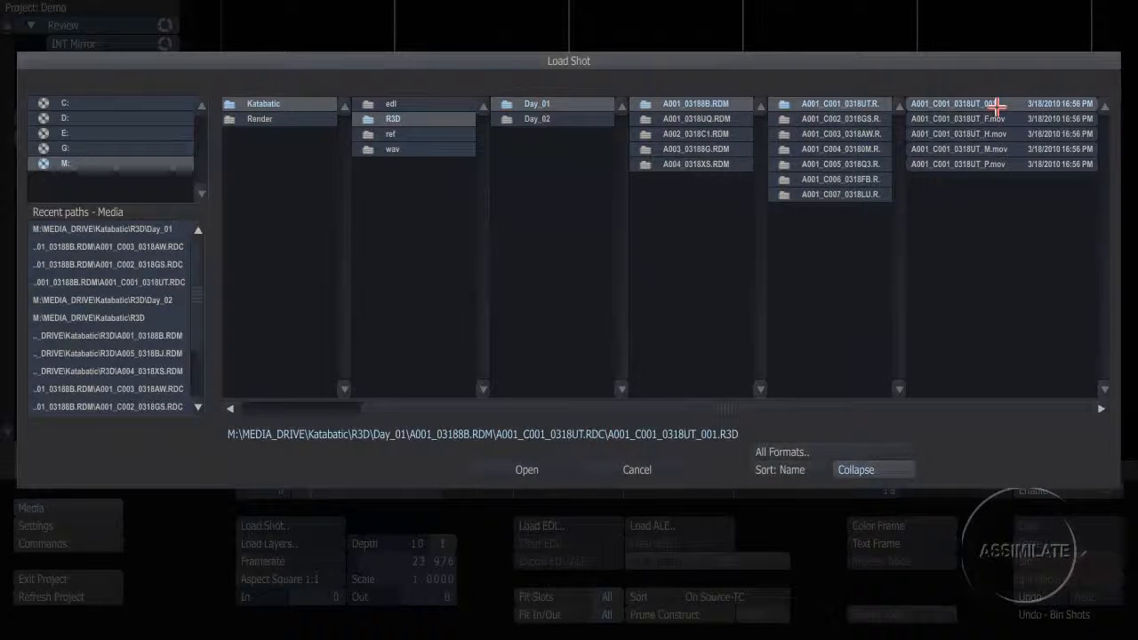
{"action": "left_click", "coordinate": [526, 469]}
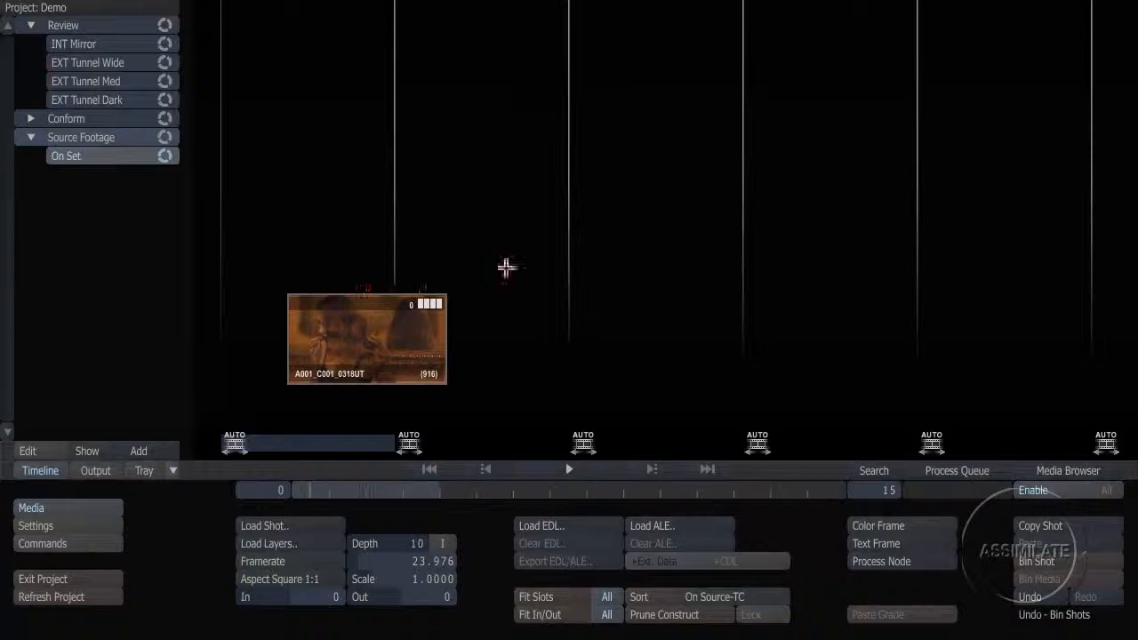
{"action": "left_click", "coordinate": [327, 267]}
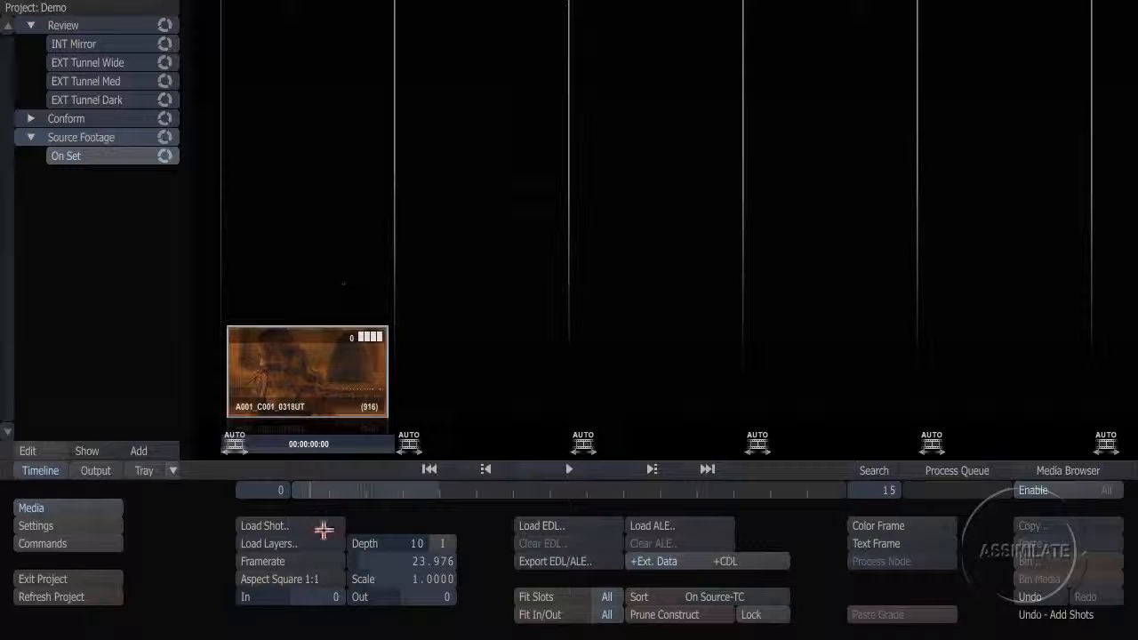
Step: Load A001_C002_0318GS_001.R3D from the same reel and place it in the second timeline slot
{"action": "left_click", "coordinate": [323, 525]}
{"action": "left_click", "coordinate": [836, 118]}
{"action": "double_click", "coordinate": [947, 104]}
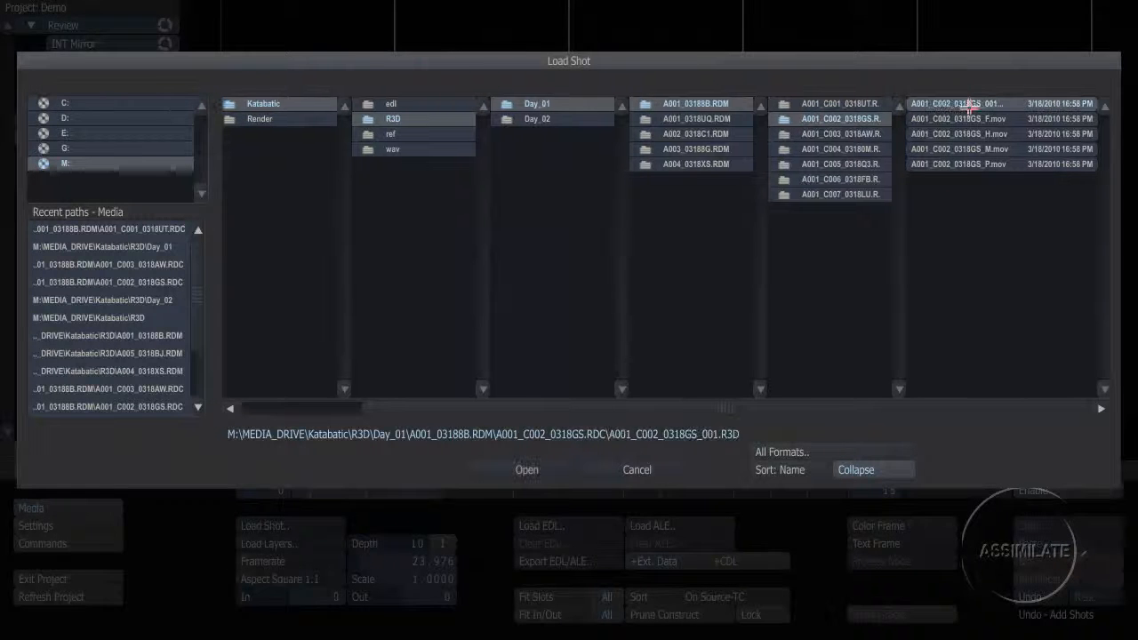
{"action": "left_click", "coordinate": [465, 338]}
Step: Load A001_C003_0318AW_001.R3D from the same reel and place it in the third timeline slot
{"action": "left_click", "coordinate": [294, 528]}
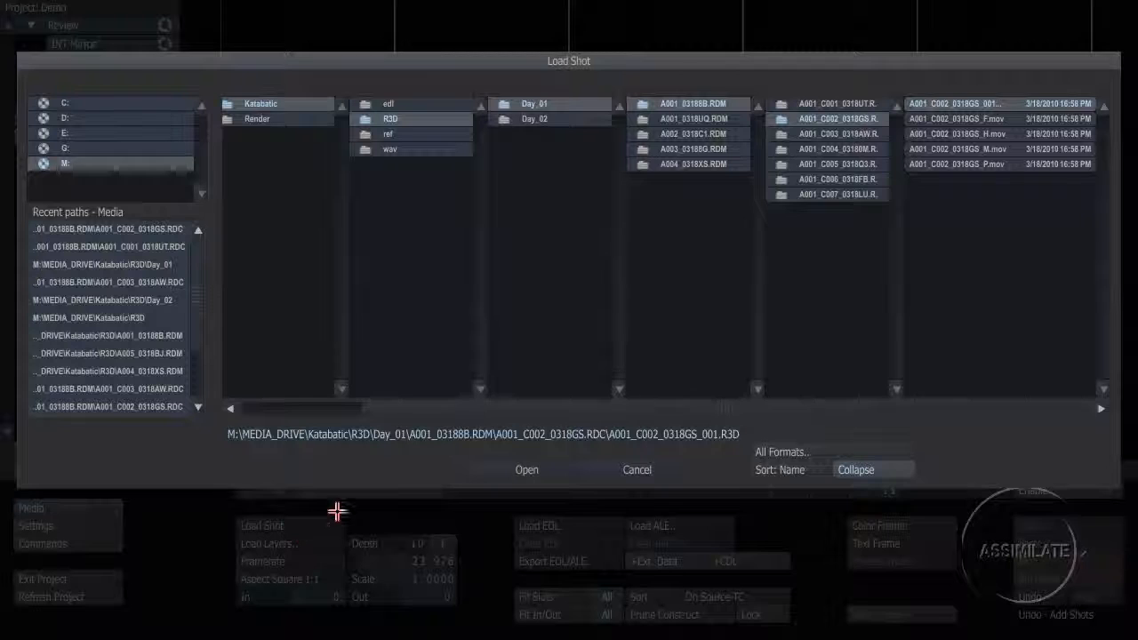
{"action": "left_click", "coordinate": [861, 134]}
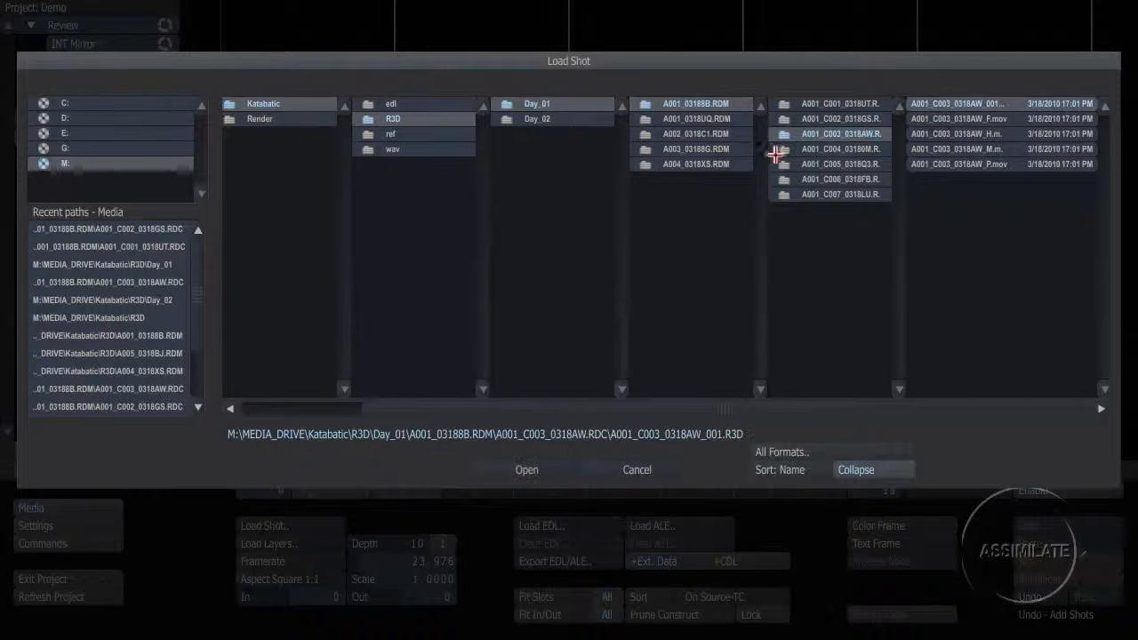
{"action": "double_click", "coordinate": [978, 107]}
{"action": "left_click", "coordinate": [656, 320]}
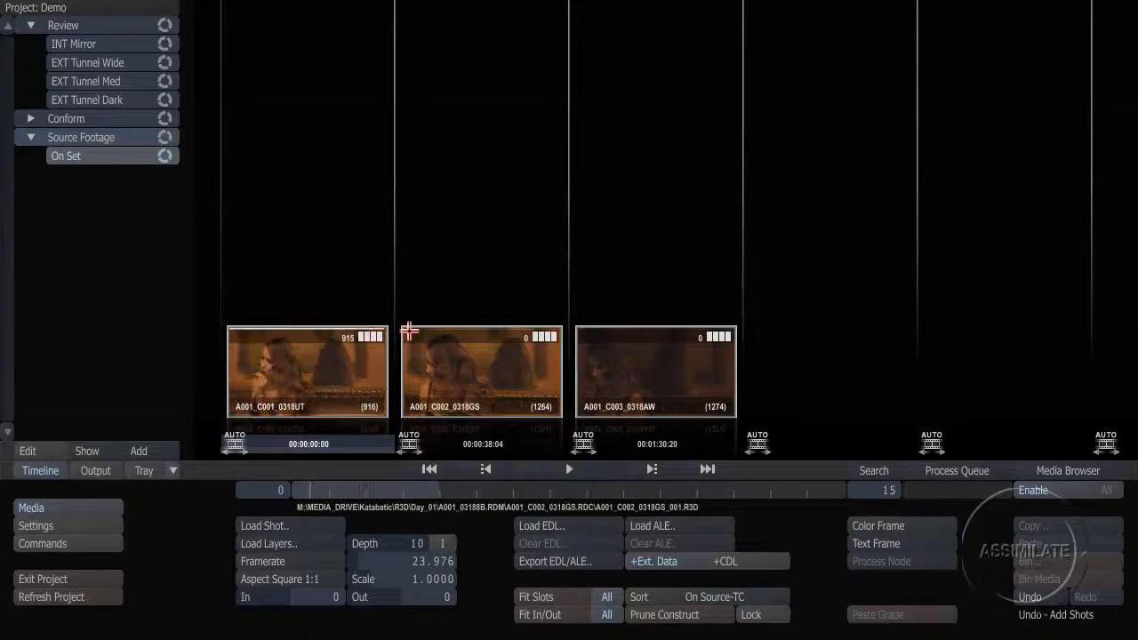
Step: Examine the main and extended properties of the A001_C001_0318UT shot, then close its details
{"action": "right_click", "coordinate": [330, 402]}
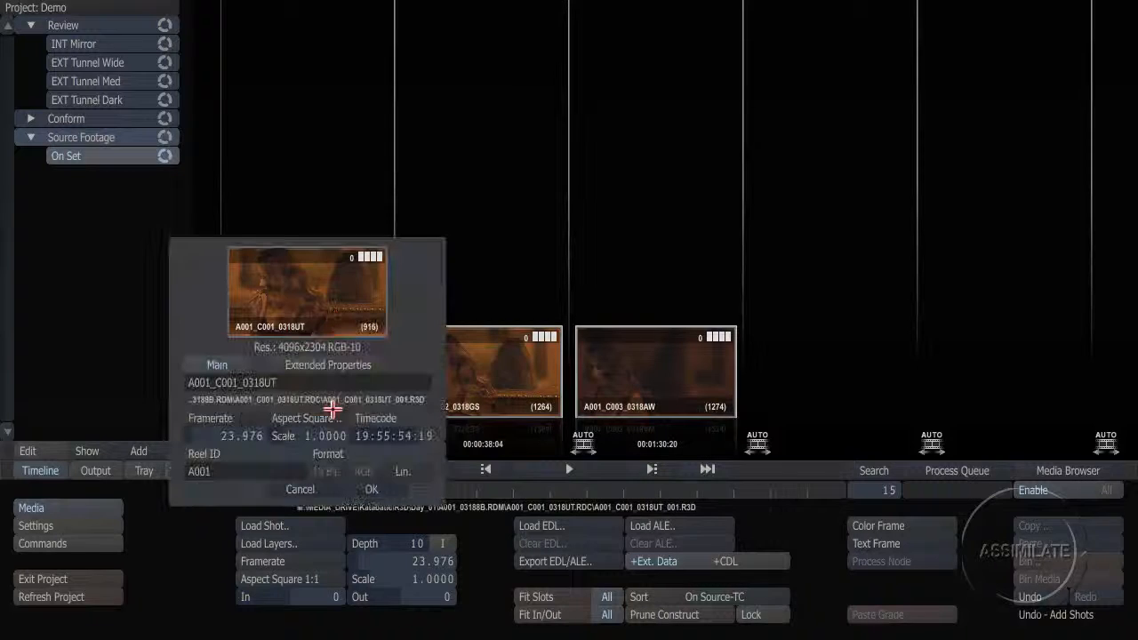
{"action": "left_click", "coordinate": [312, 364]}
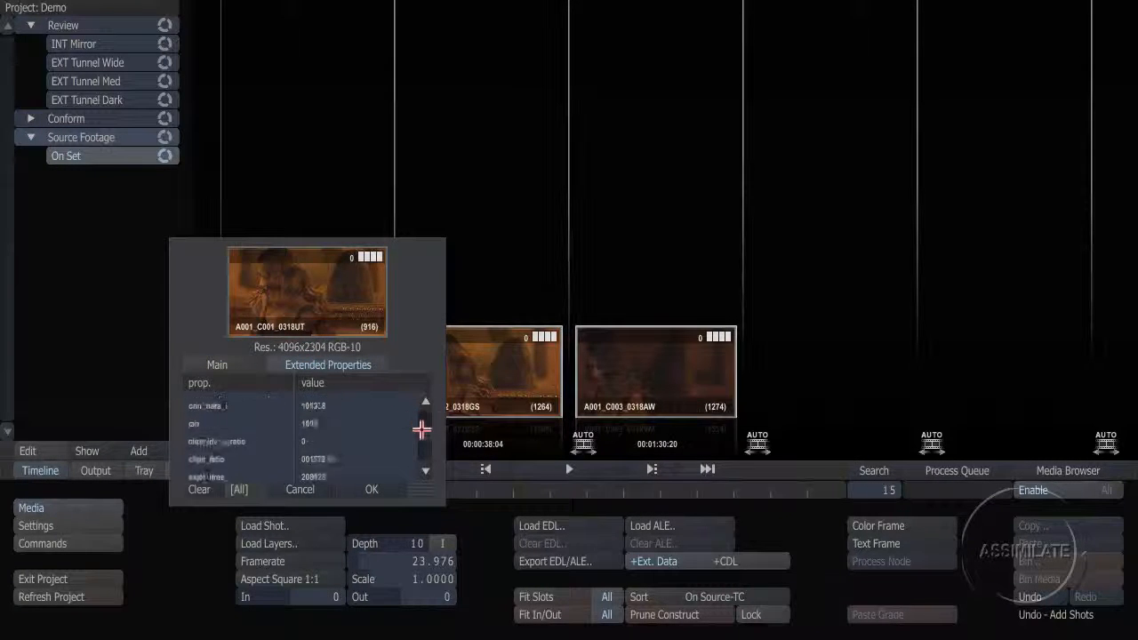
{"action": "mouse_move", "coordinate": [422, 431]}
{"action": "left_mouse_down"}
{"action": "mouse_move", "coordinate": [424, 445]}
{"action": "mouse_move", "coordinate": [424, 410]}
{"action": "left_mouse_up"}
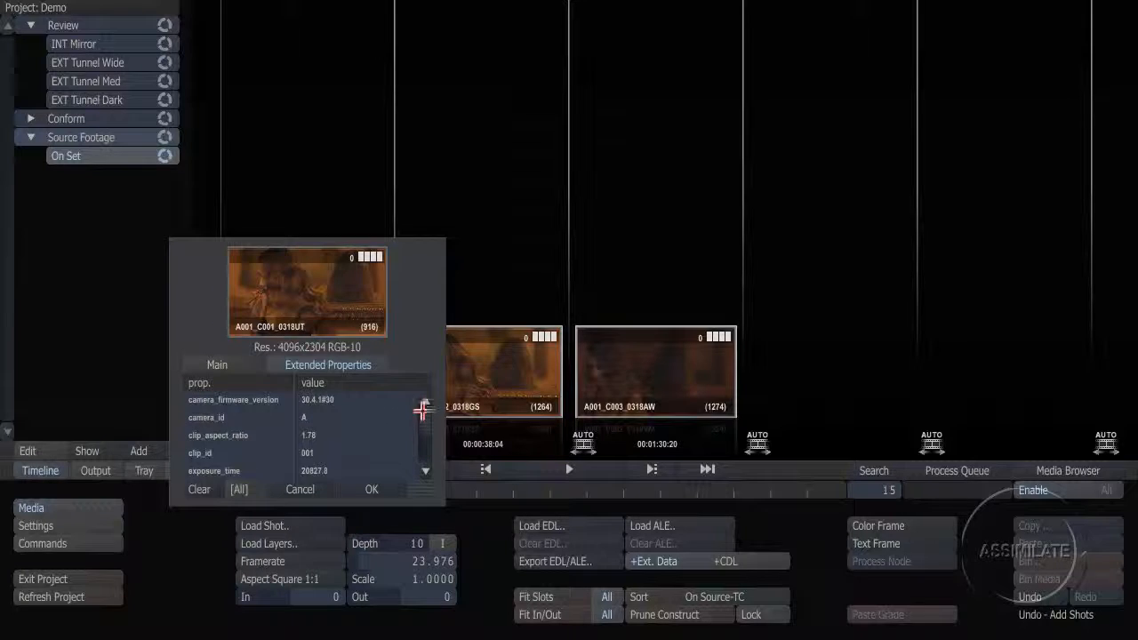
{"action": "left_click", "coordinate": [240, 365]}
{"action": "left_click", "coordinate": [368, 487]}
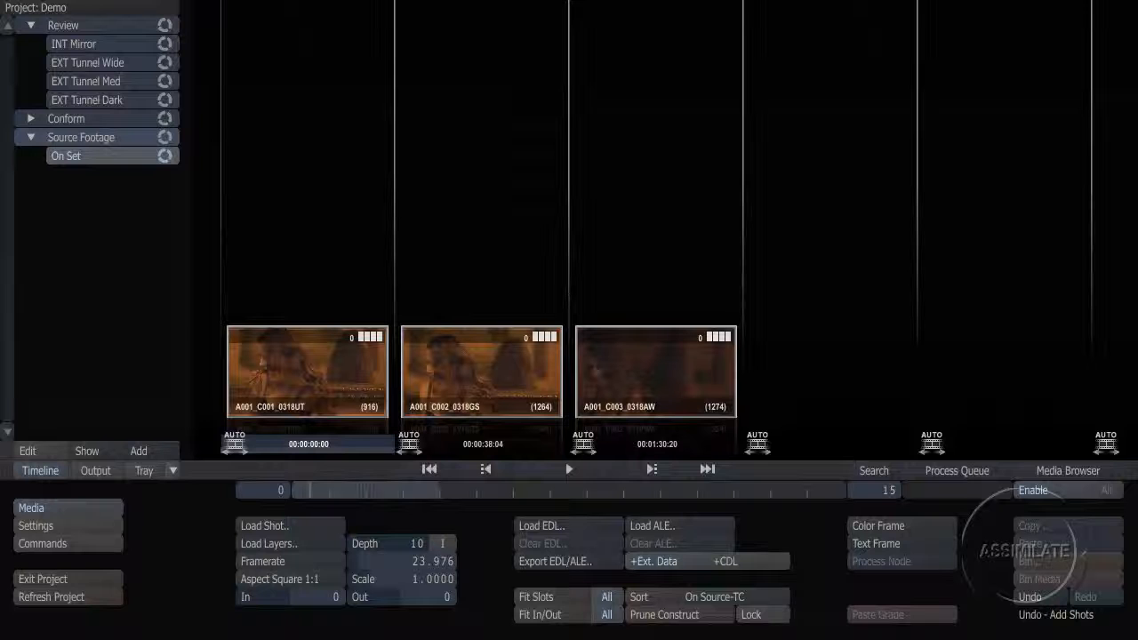
Step: Select all three shots on the timeline and bin them
{"action": "left_click_drag", "start_coordinate": [311, 264], "coordinate": [636, 356]}
{"action": "left_click", "coordinate": [1041, 561]}
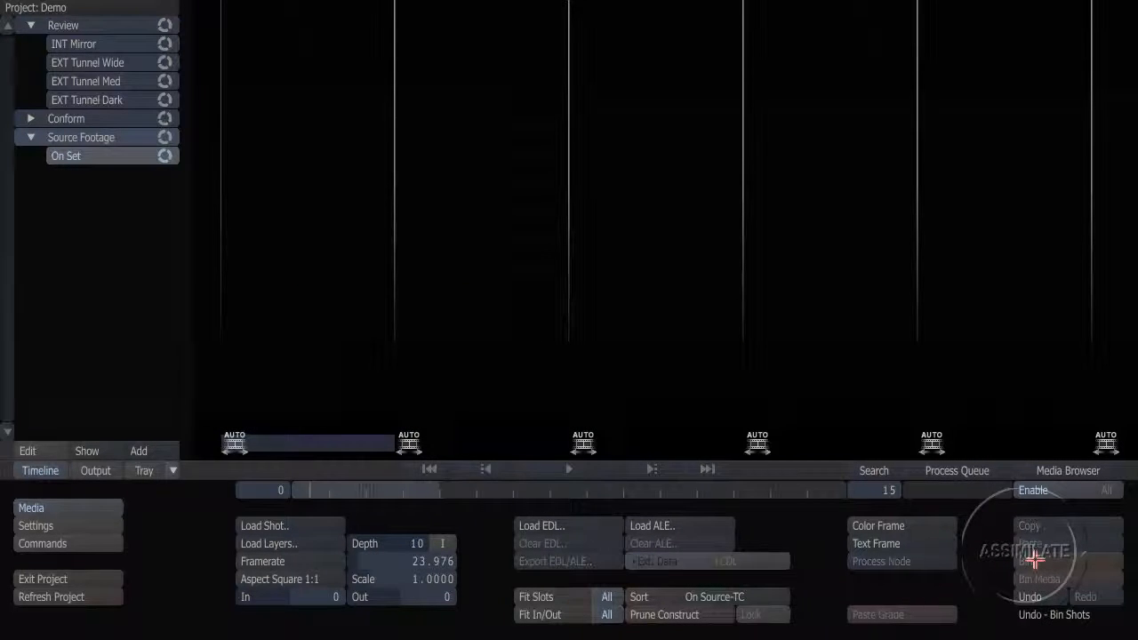
Step: Load all REDCODE (*.R3D) clips from the Day_01 folder as layers and place them from the first timeline slot
{"action": "left_click", "coordinate": [297, 545]}
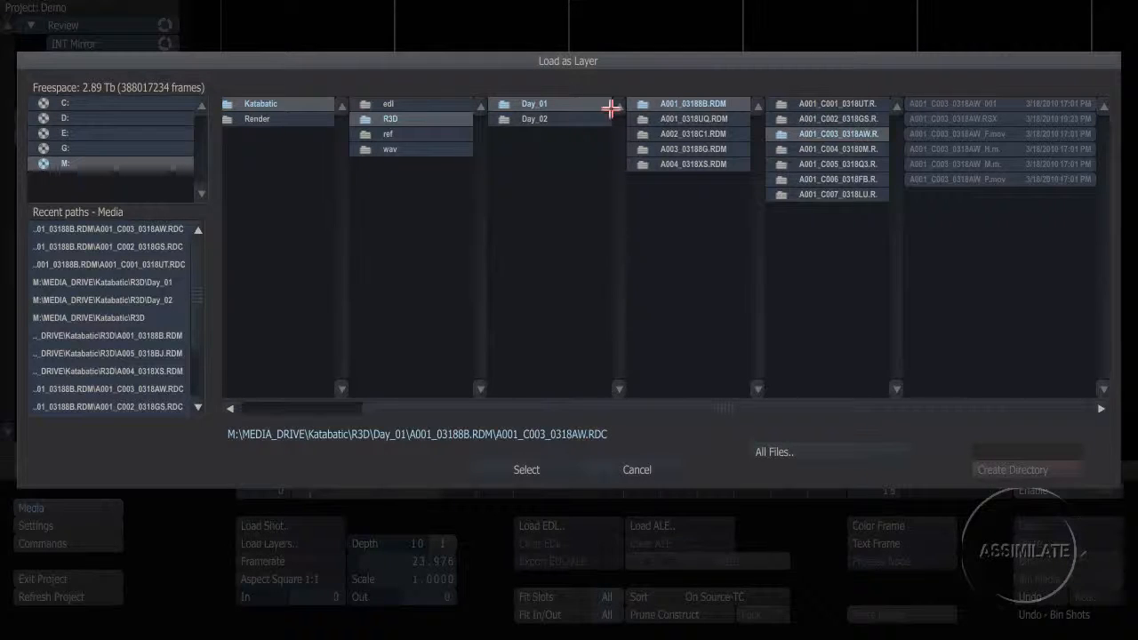
{"action": "left_click", "coordinate": [570, 104]}
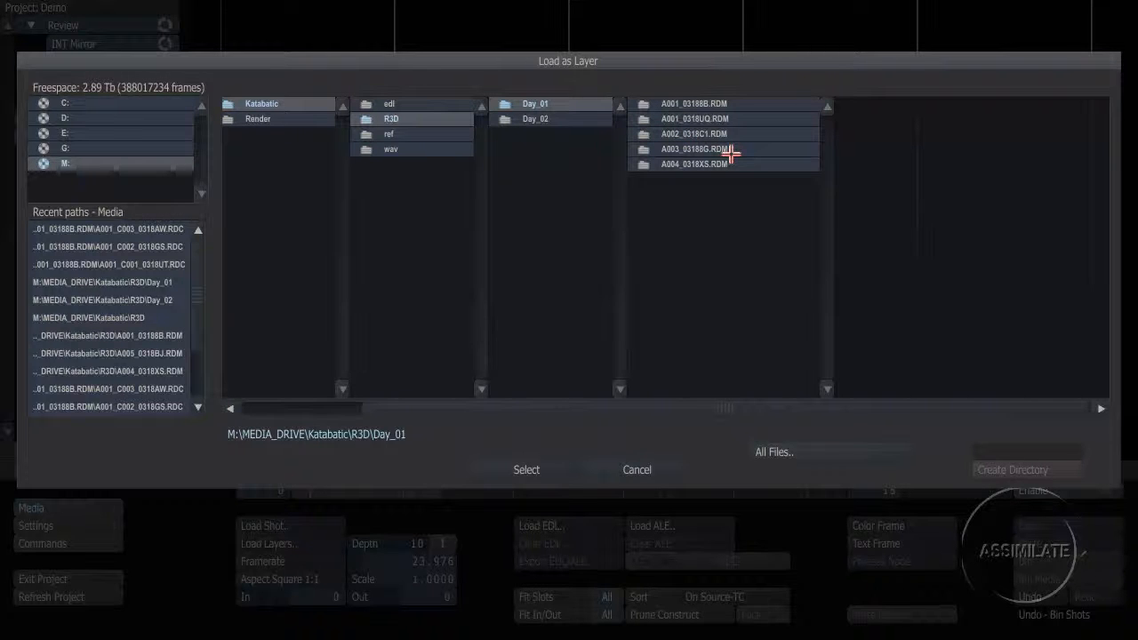
{"action": "left_click", "coordinate": [864, 451]}
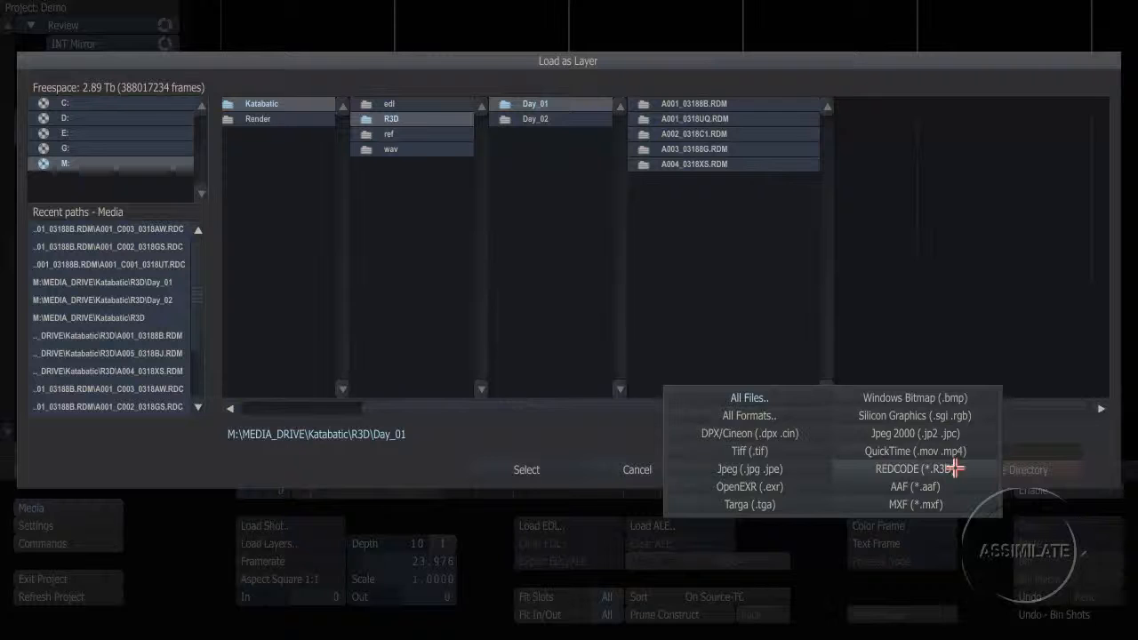
{"action": "left_click", "coordinate": [955, 468]}
{"action": "left_click", "coordinate": [521, 470]}
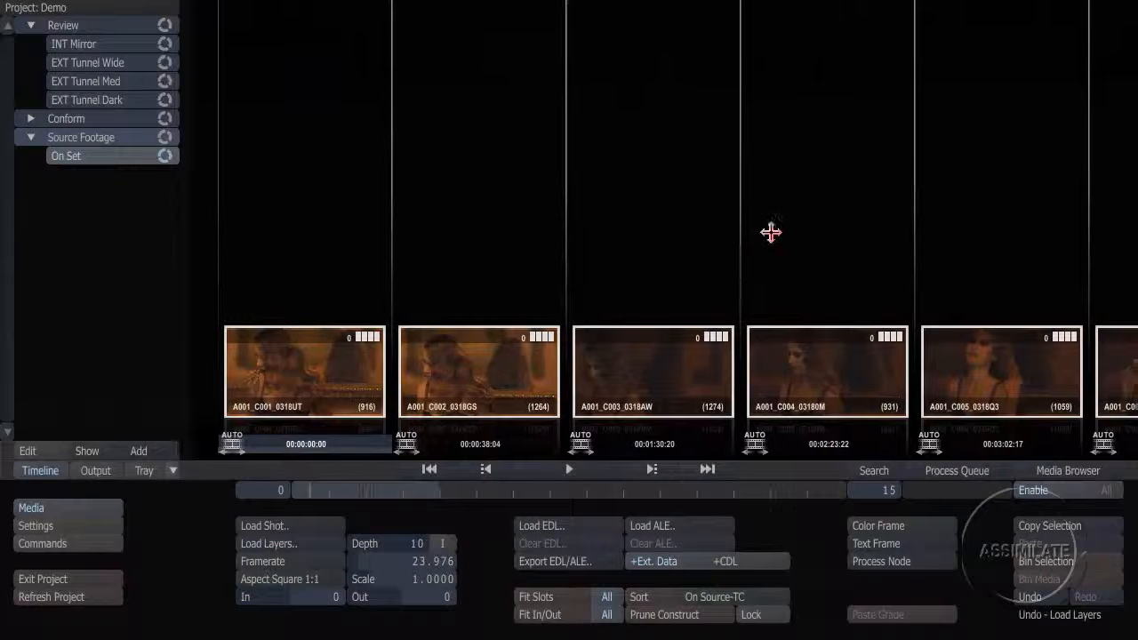
{"action": "left_click_drag", "start_coordinate": [246, 204], "coordinate": [751, 233]}
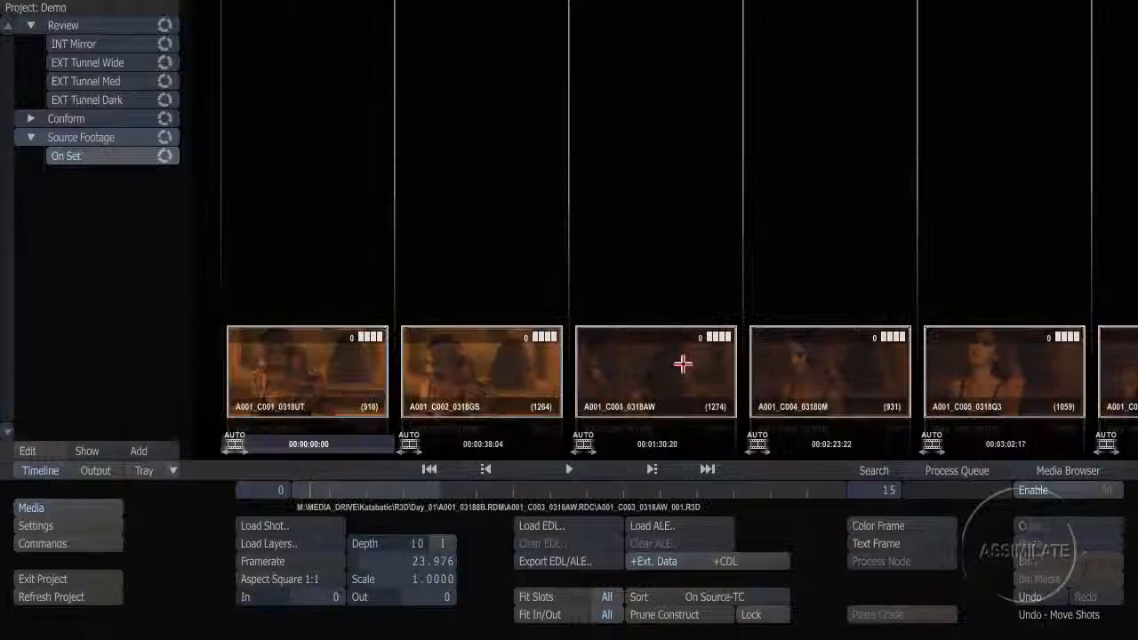
Step: Swap the A001_C002_0318GS and A001_C003_0318AW shots between the second and third timeline slots
{"action": "left_click_drag", "start_coordinate": [682, 362], "coordinate": [497, 220]}
{"action": "left_click_drag", "start_coordinate": [457, 356], "coordinate": [644, 331]}
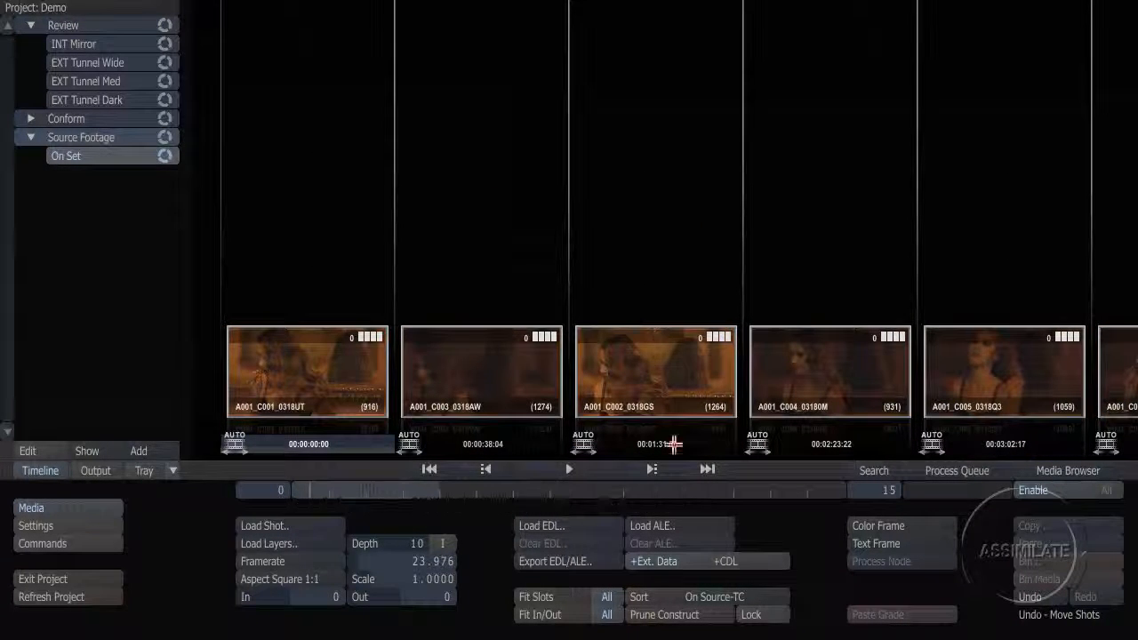
Step: Sort the timeline's shots on Source-TC
{"action": "left_click", "coordinate": [769, 600]}
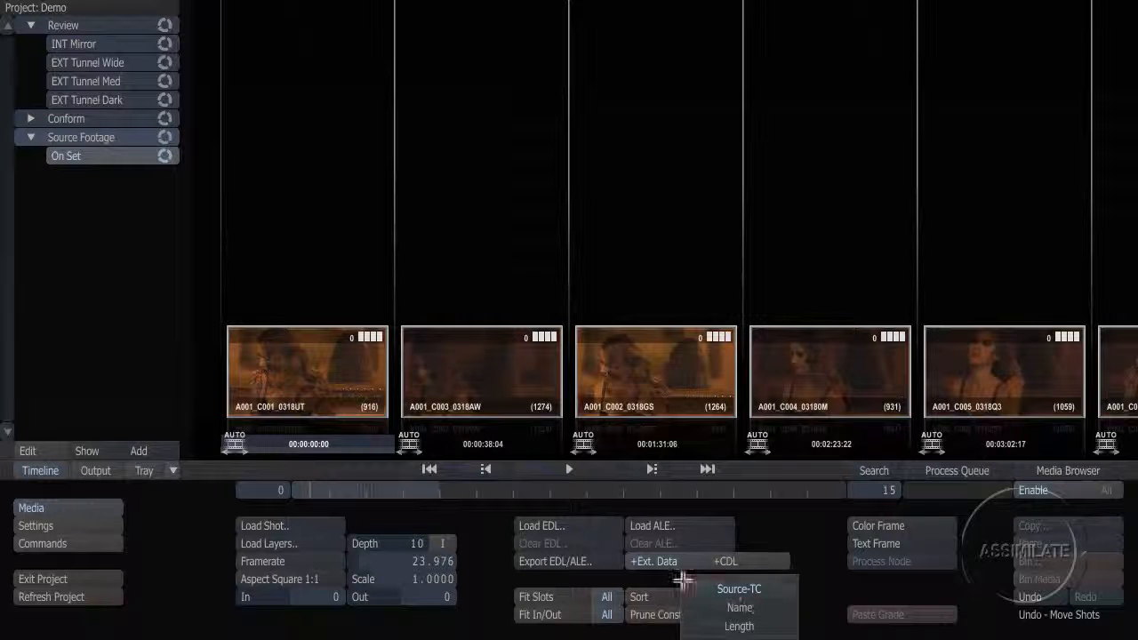
{"action": "left_click", "coordinate": [643, 584]}
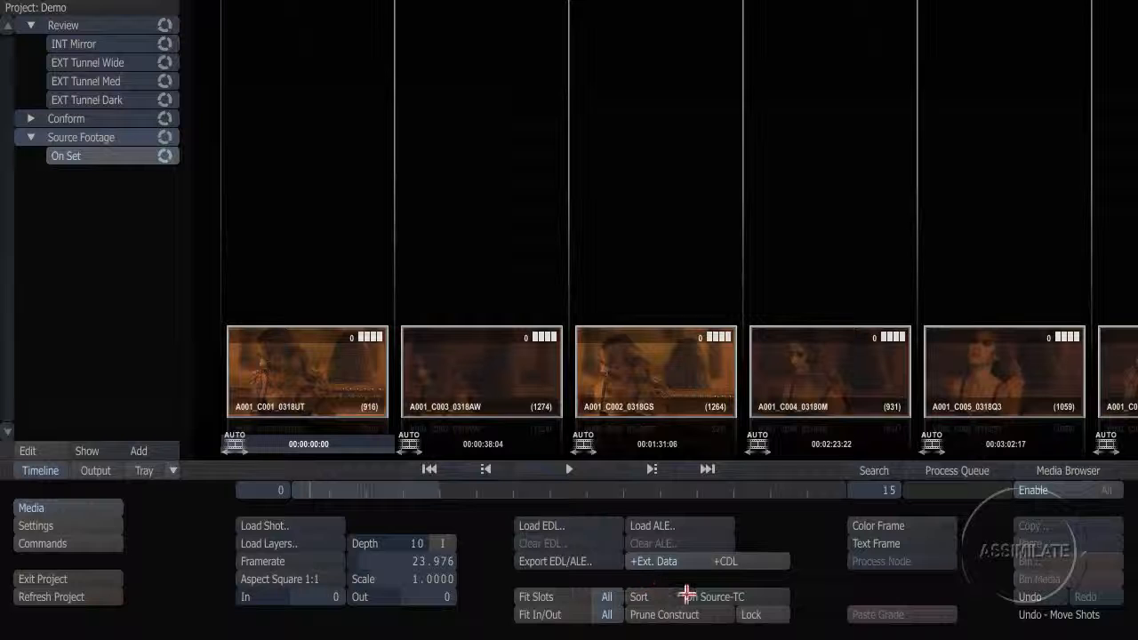
{"action": "left_click", "coordinate": [640, 596]}
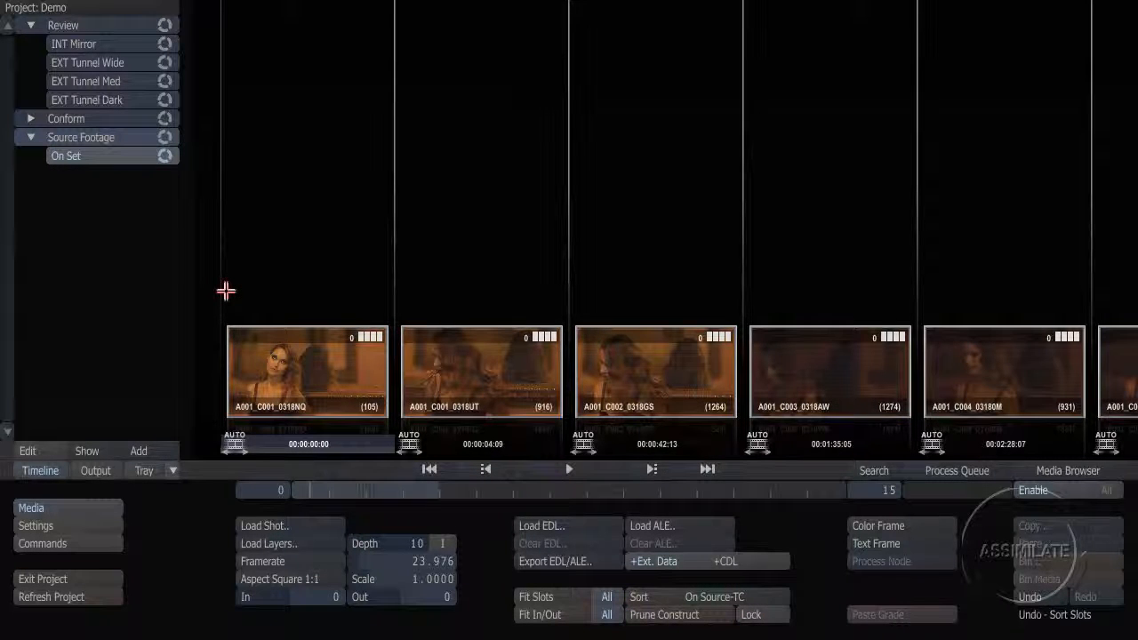
Step: Search the construct for "a003" and go to the A003_C002_03180W shot
{"action": "key", "text": "ctrl+f"}
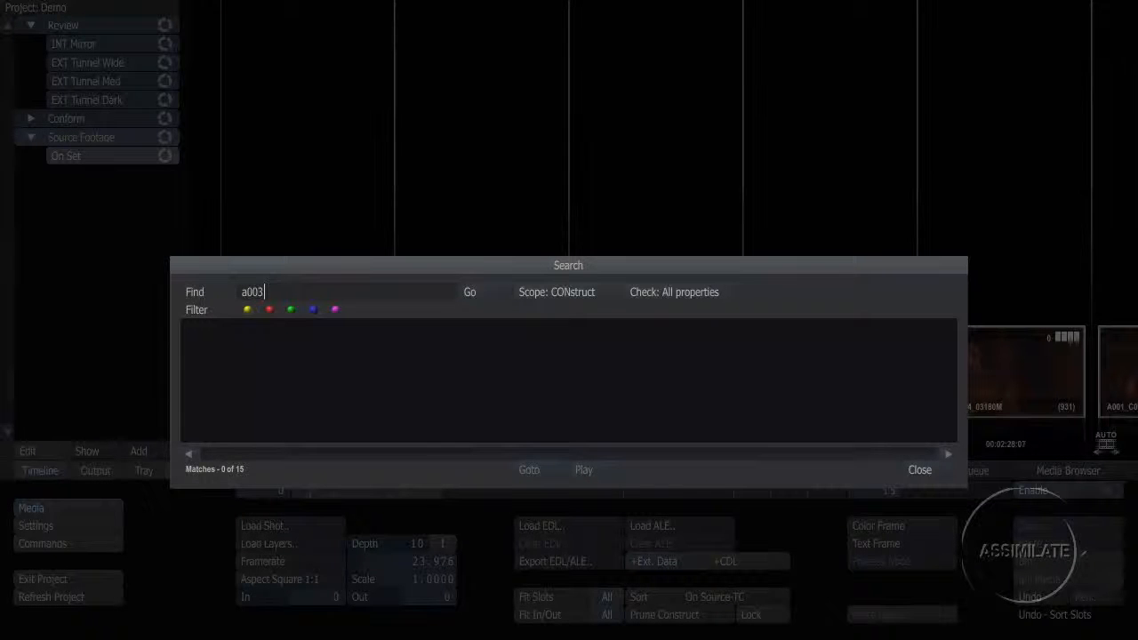
{"action": "left_click", "coordinate": [484, 294]}
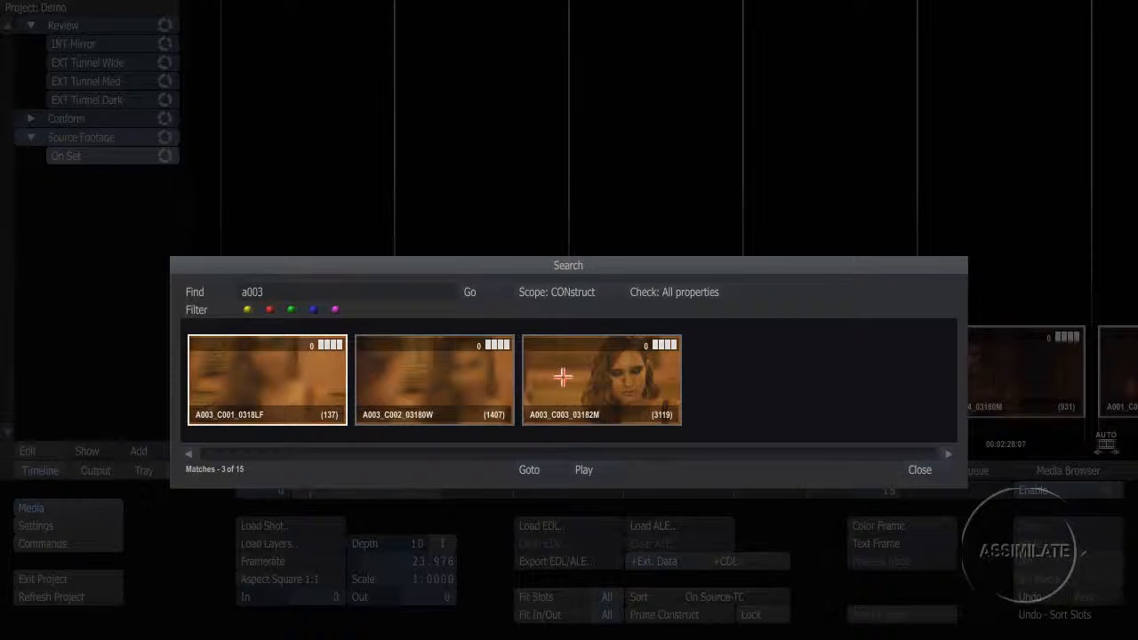
{"action": "left_click", "coordinate": [463, 380]}
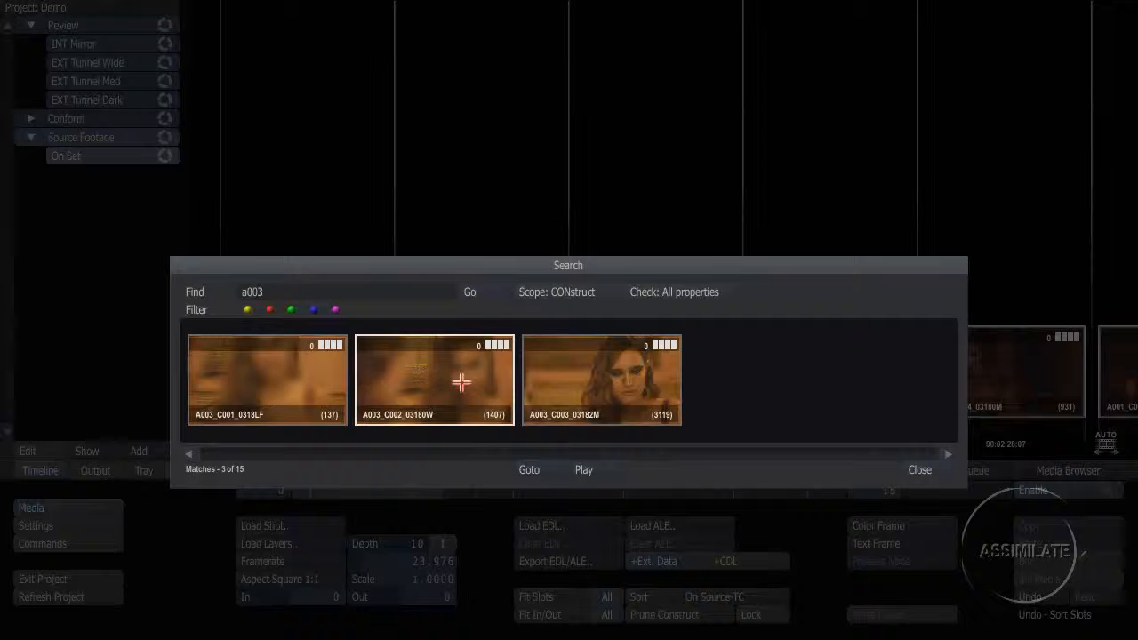
{"action": "left_click", "coordinate": [529, 470]}
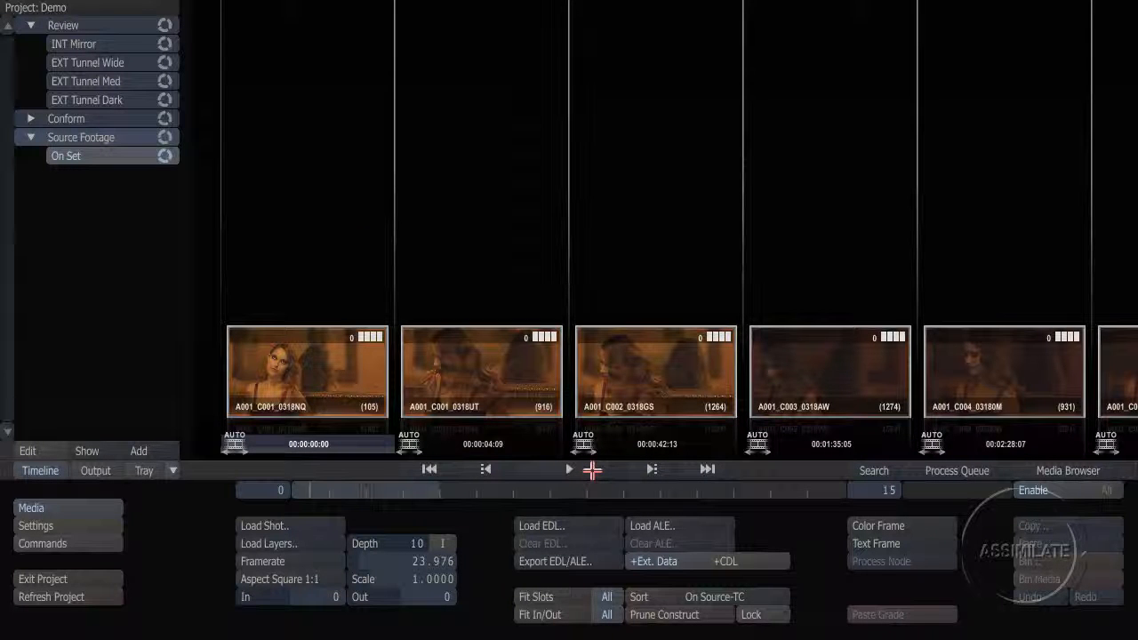
Step: Open the A001_C001_0318NQ shot in the player and scale its framing to 75.937 in X and Y
{"action": "left_click", "coordinate": [591, 470]}
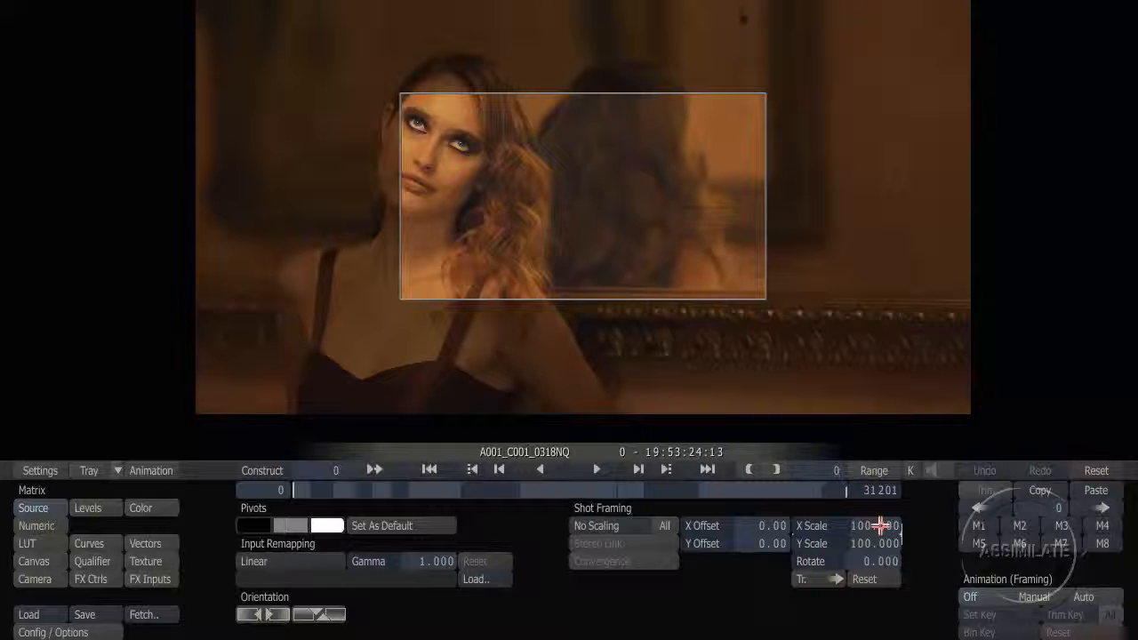
{"action": "left_click_drag", "start_coordinate": [880, 526], "coordinate": [860, 496]}
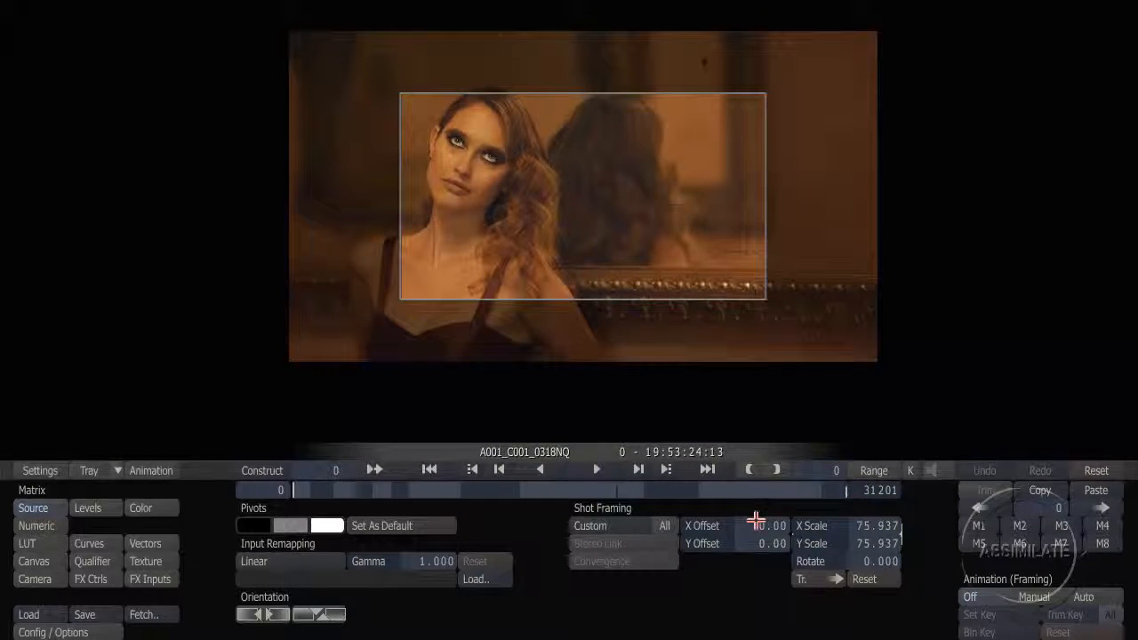
Step: Set the shot framing to Fit Width and scrub the start of the construct to check it
{"action": "left_click", "coordinate": [623, 526]}
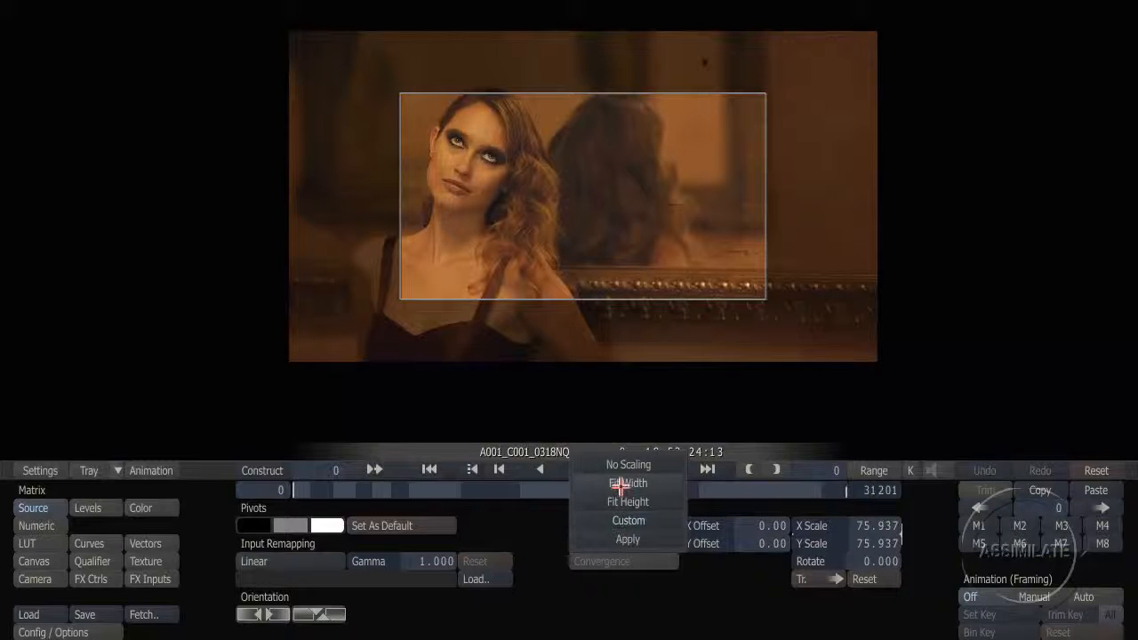
{"action": "left_click", "coordinate": [619, 484]}
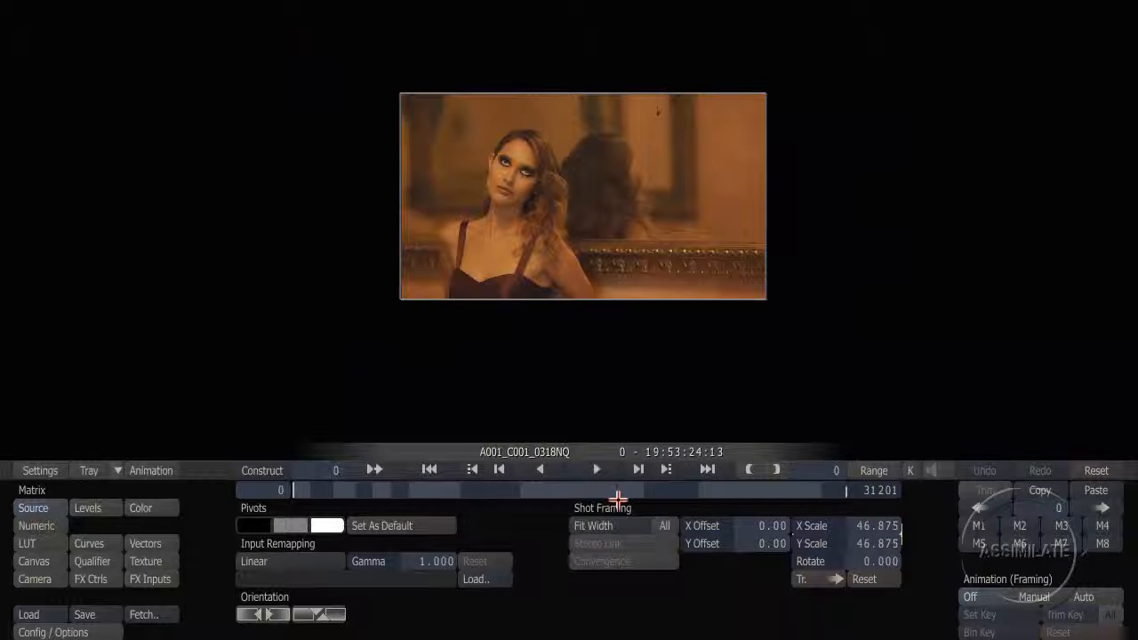
{"action": "left_click", "coordinate": [615, 525]}
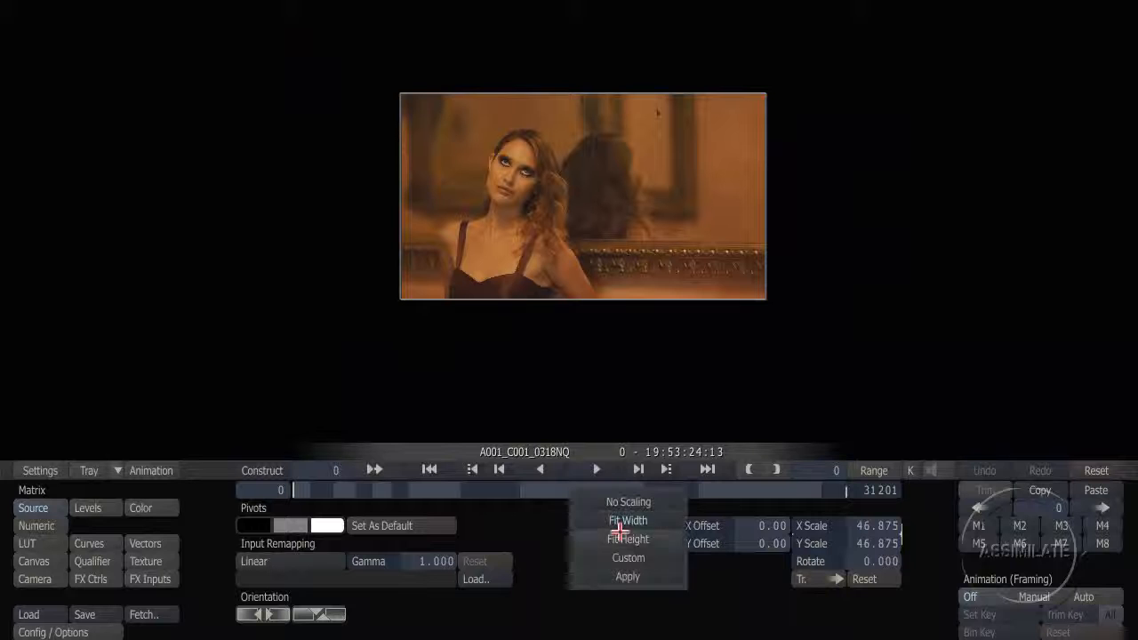
{"action": "left_click", "coordinate": [620, 533]}
{"action": "mouse_move", "coordinate": [300, 493]}
{"action": "left_mouse_down"}
{"action": "mouse_move", "coordinate": [321, 491]}
{"action": "mouse_move", "coordinate": [287, 486]}
{"action": "left_mouse_up"}
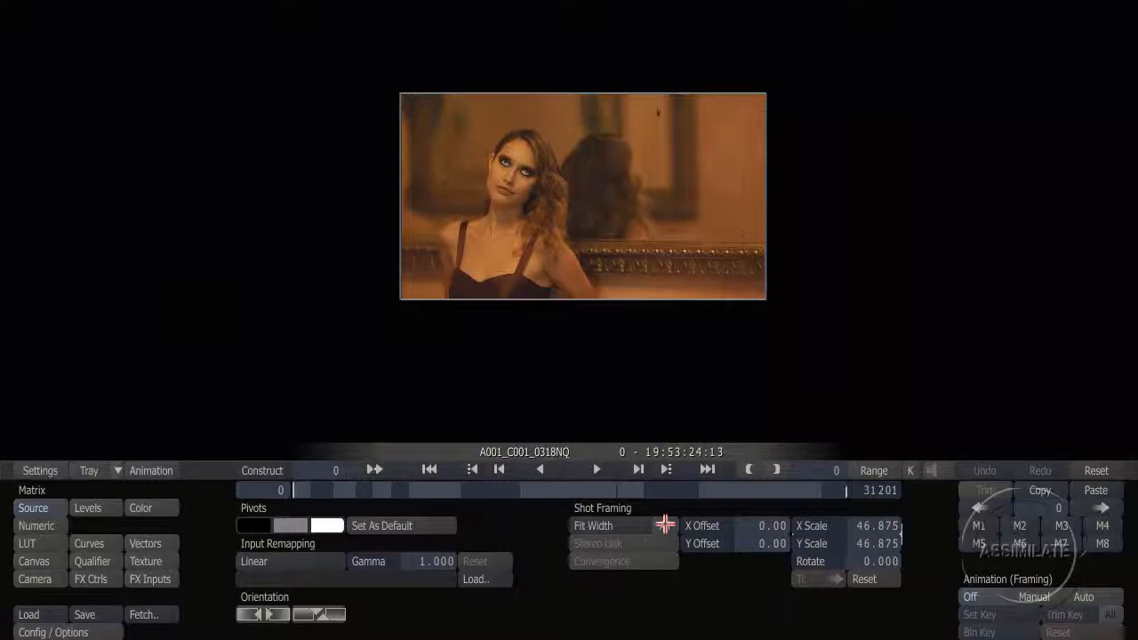
Step: Try the Fit Height framing, scrub the start of the construct, and restore Fit Width
{"action": "left_click", "coordinate": [618, 526]}
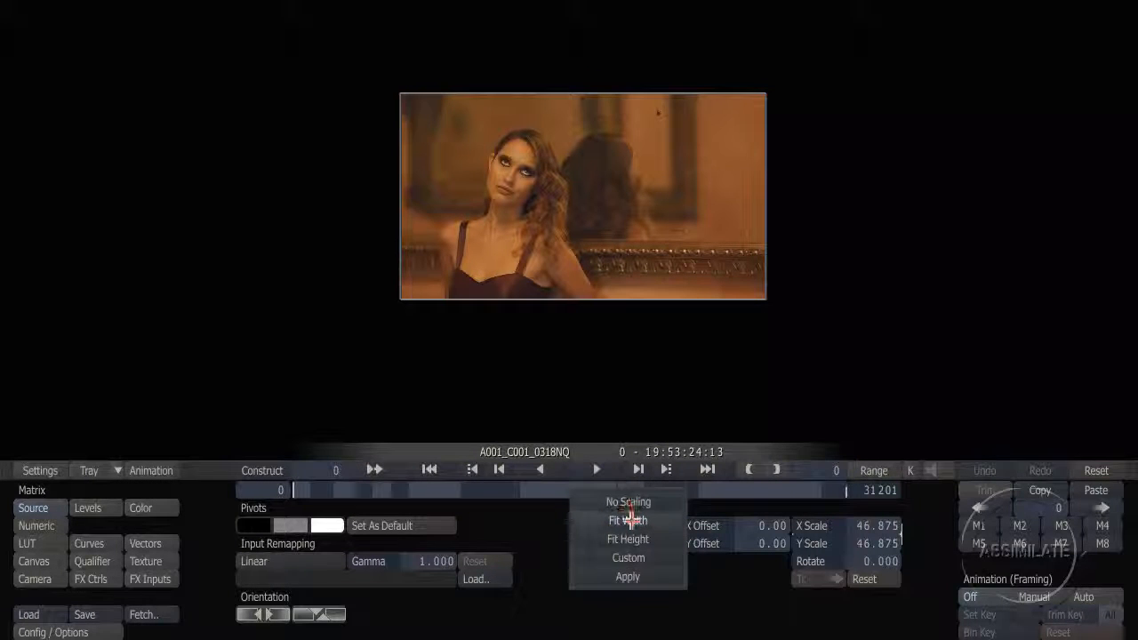
{"action": "left_click", "coordinate": [628, 538]}
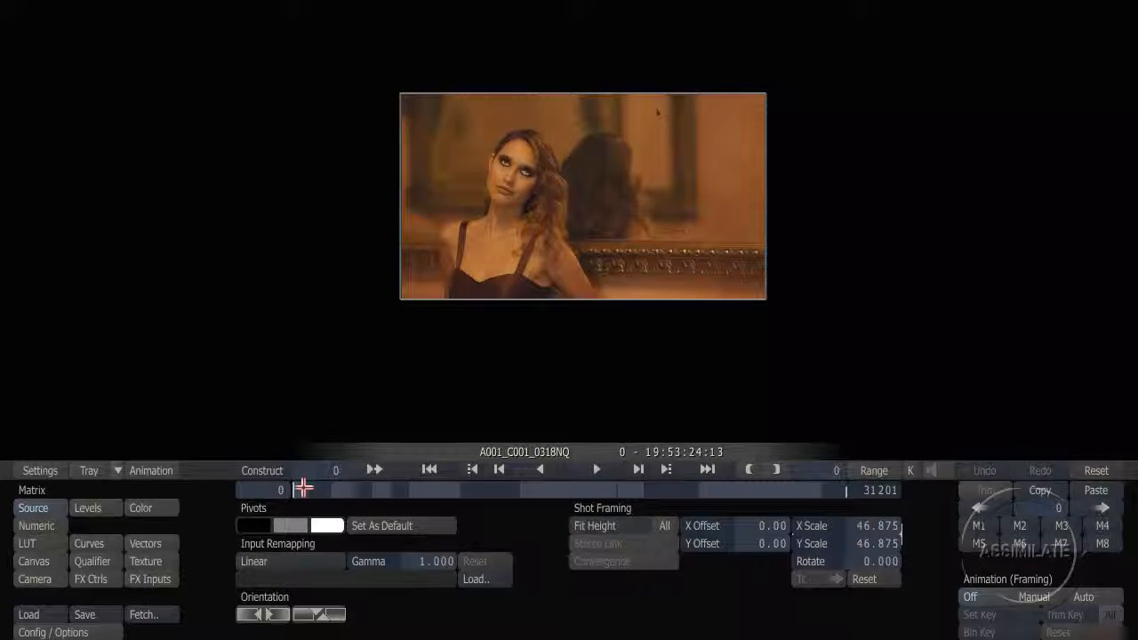
{"action": "mouse_move", "coordinate": [302, 489]}
{"action": "left_mouse_down"}
{"action": "mouse_move", "coordinate": [342, 491]}
{"action": "mouse_move", "coordinate": [292, 491]}
{"action": "left_mouse_up"}
{"action": "key", "text": "Home"}
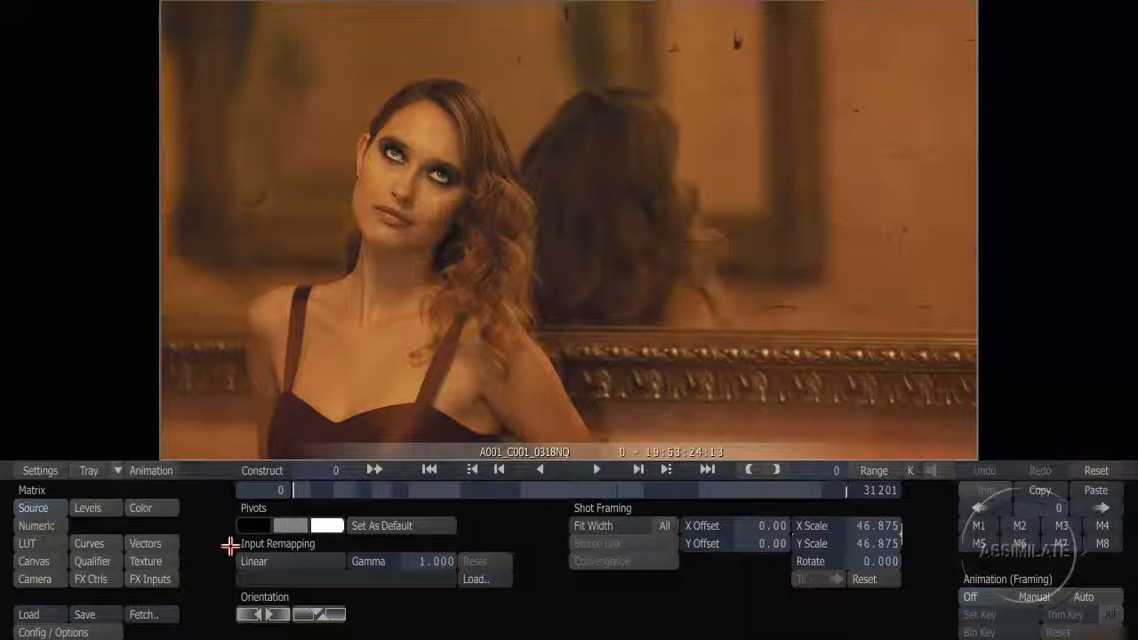
Step: In the FX controls, set the A004_C001_0318WX shot's white balance to 3200 Kelvin and tint to 0
{"action": "left_click", "coordinate": [110, 580]}
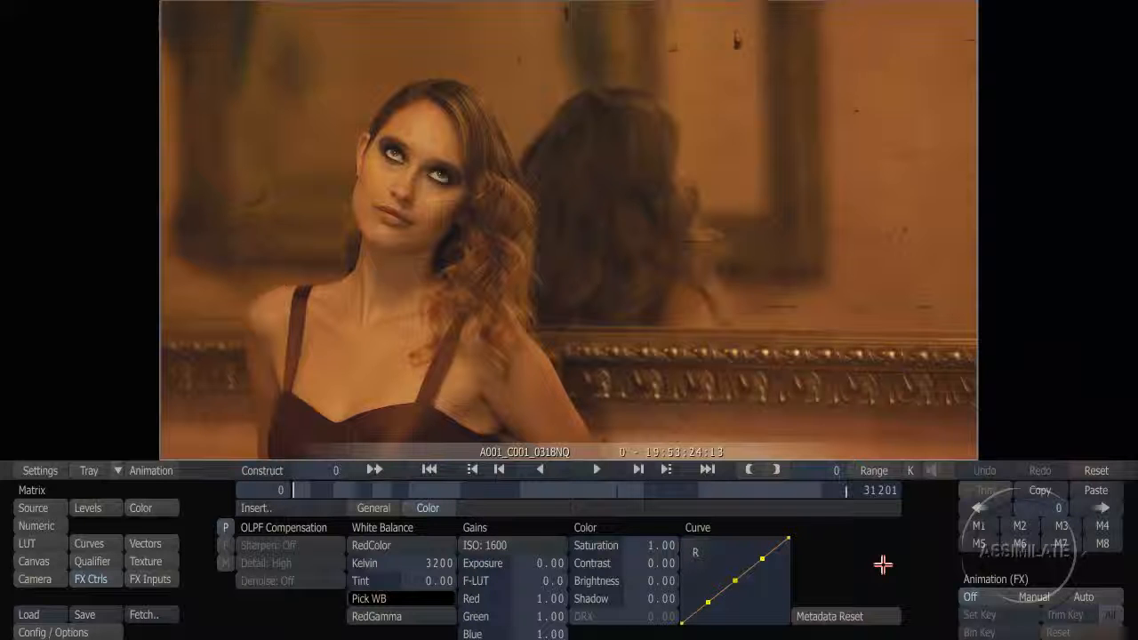
{"action": "mouse_move", "coordinate": [724, 493]}
{"action": "left_mouse_down"}
{"action": "mouse_move", "coordinate": [763, 486]}
{"action": "mouse_move", "coordinate": [715, 498]}
{"action": "left_mouse_up"}
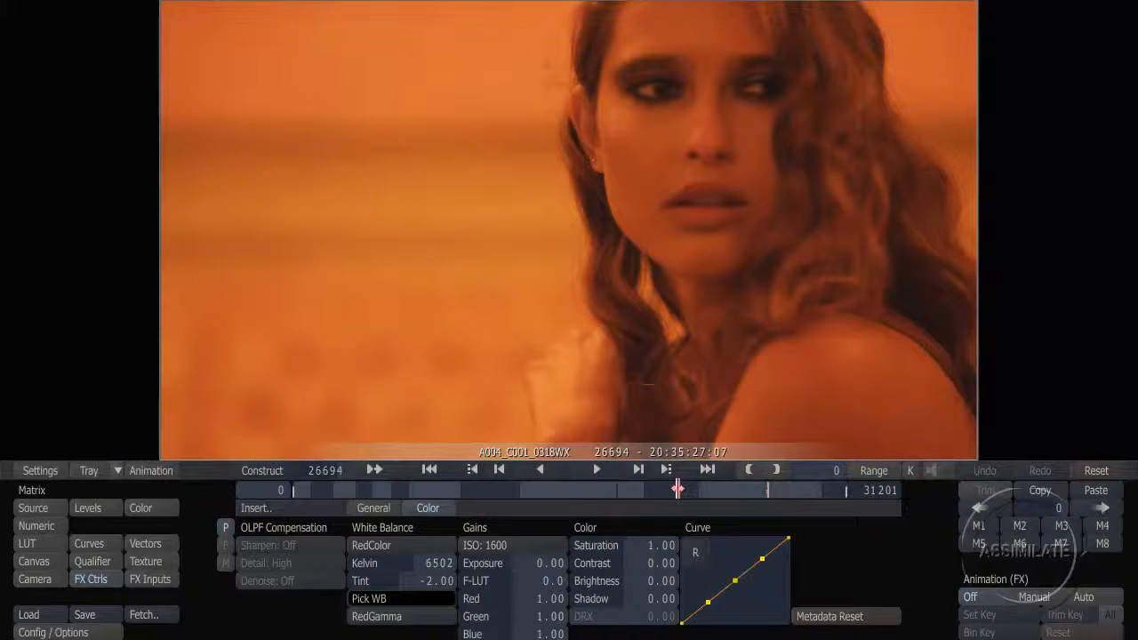
{"action": "left_click_drag", "start_coordinate": [678, 488], "coordinate": [750, 488]}
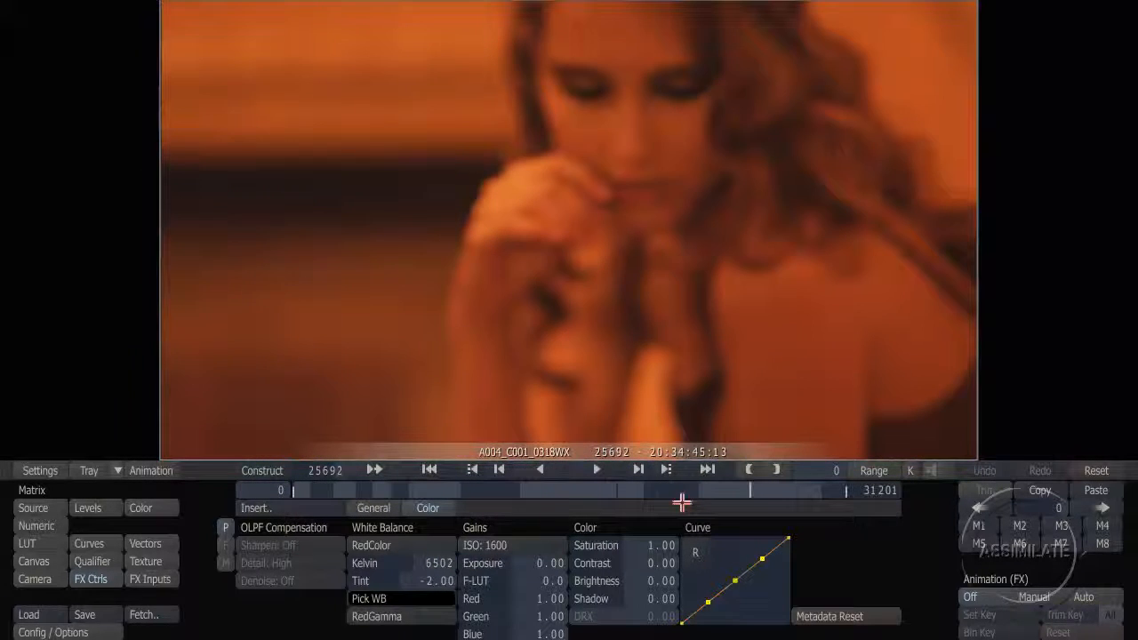
{"action": "left_click", "coordinate": [431, 565]}
{"action": "type", "text": "3200"}
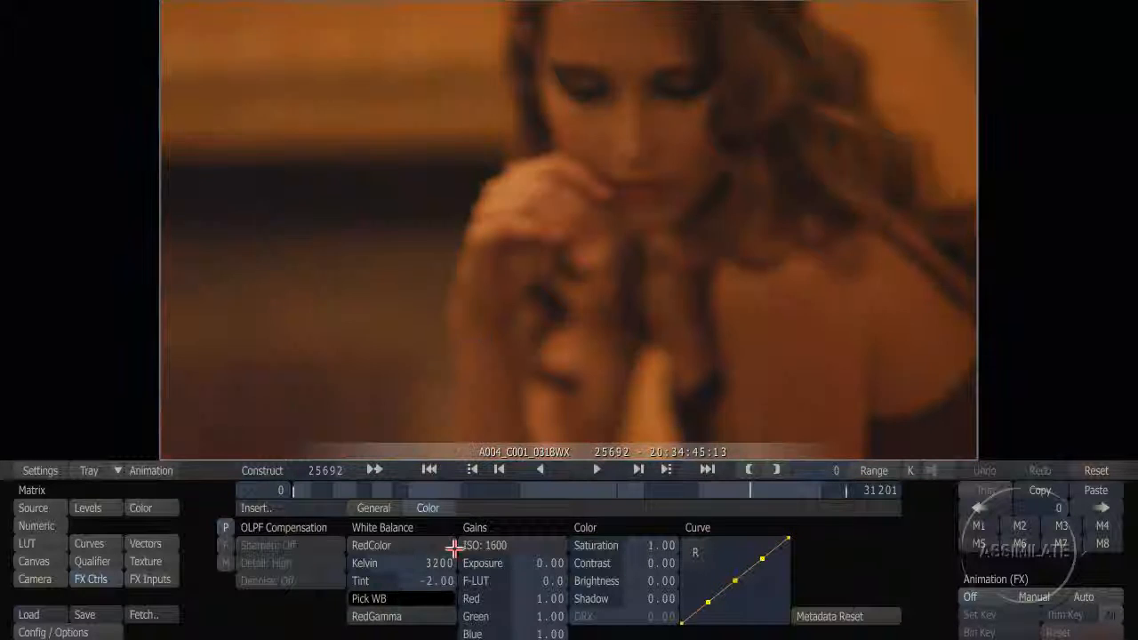
{"action": "key", "text": "Return"}
{"action": "left_click", "coordinate": [435, 581]}
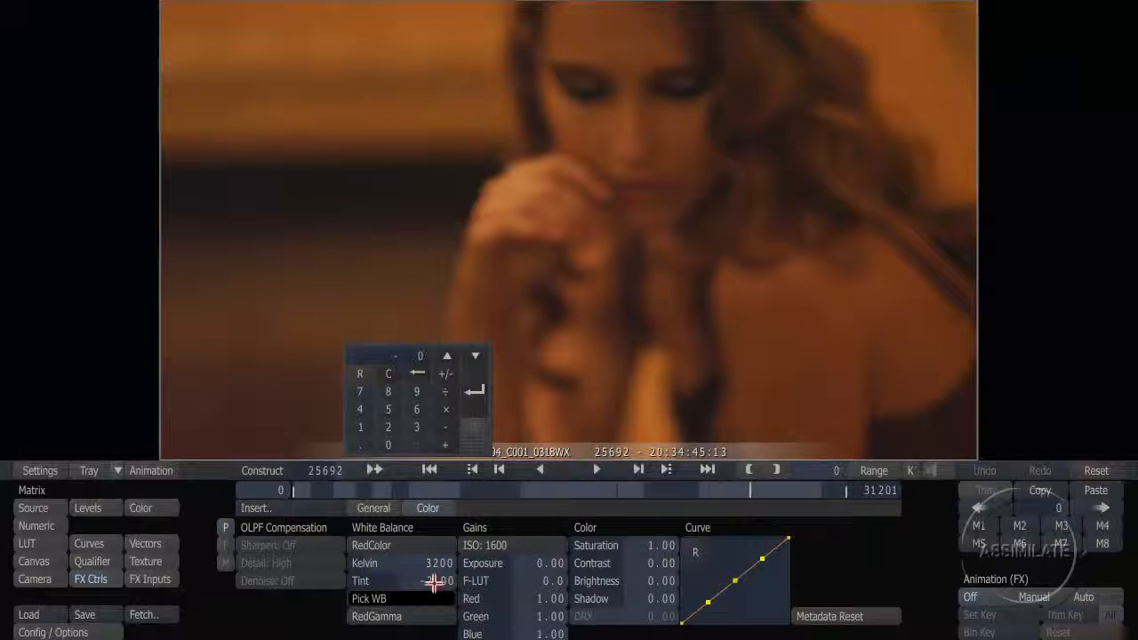
{"action": "type", "text": "0"}
{"action": "key", "text": "Return"}
Step: Set the A004_C002_0318P9 shot's white balance to 3200 Kelvin and tint to 0, and return to the construct's start
{"action": "left_click", "coordinate": [824, 491]}
{"action": "left_click", "coordinate": [442, 561]}
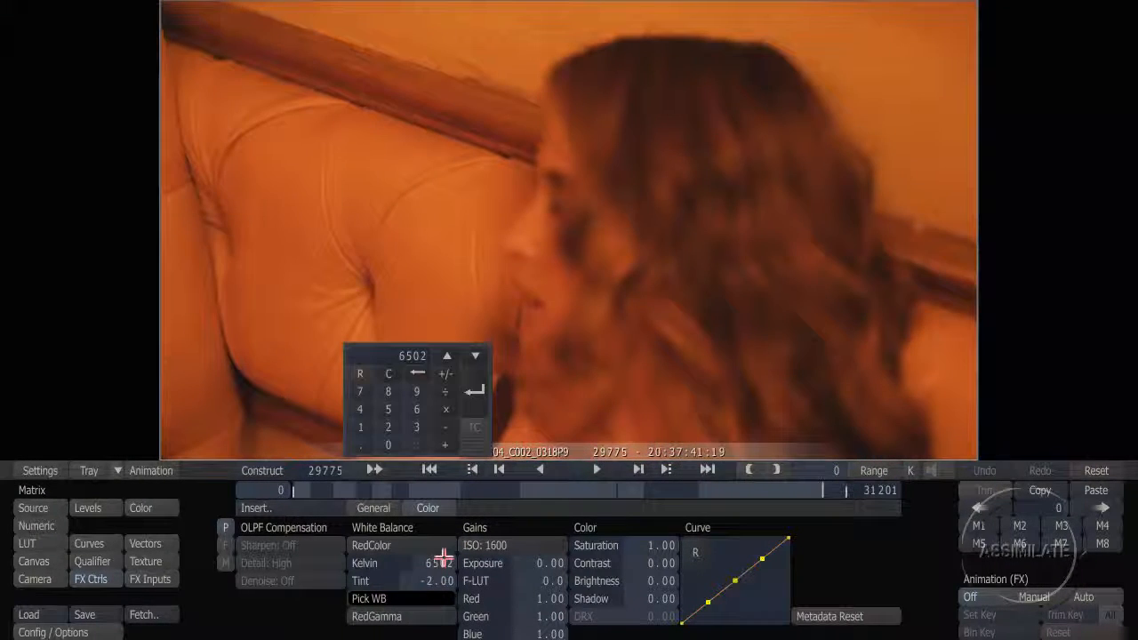
{"action": "type", "text": "3200"}
{"action": "key", "text": "Return"}
{"action": "left_click", "coordinate": [439, 579]}
{"action": "type", "text": "0"}
{"action": "key", "text": "Return"}
{"action": "left_click_drag", "start_coordinate": [806, 493], "coordinate": [235, 492]}
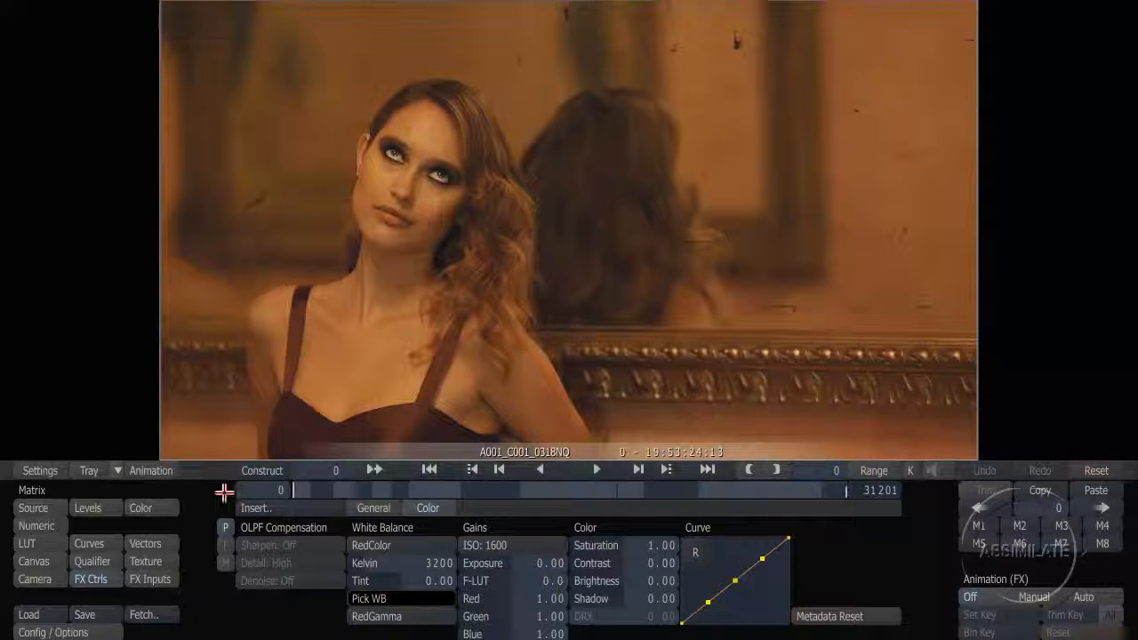
Step: Grade the A001_C001_0318NQ shot with gamma, lift and reduced Color-A saturation, comparing it against the ungraded image
{"action": "left_click", "coordinate": [162, 509]}
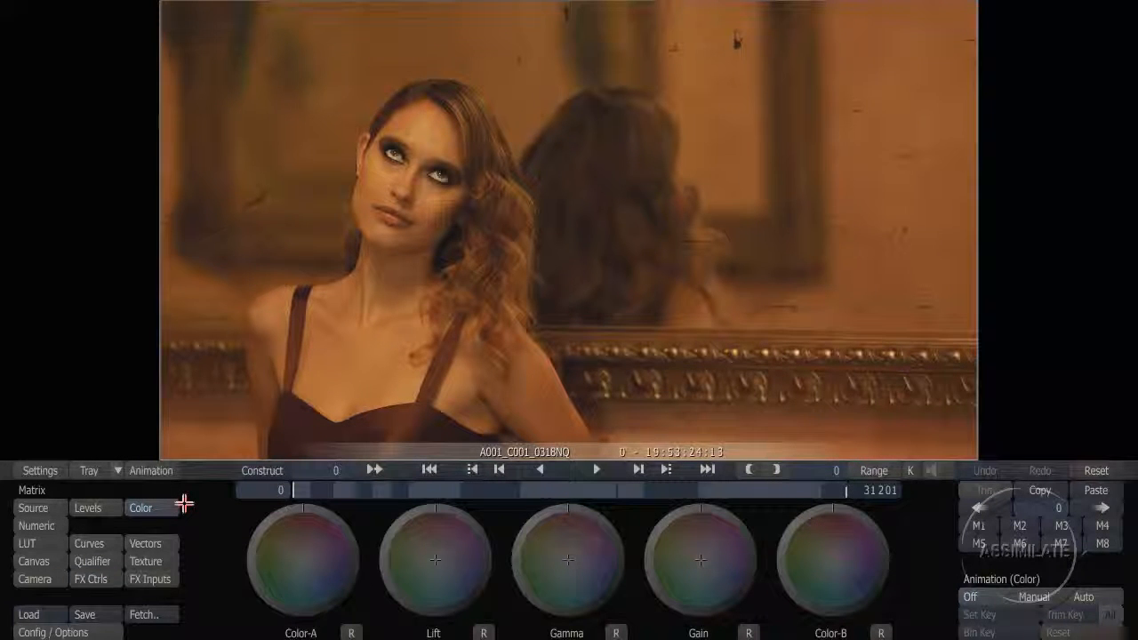
{"action": "key", "text": "s"}
{"action": "key", "text": "a"}
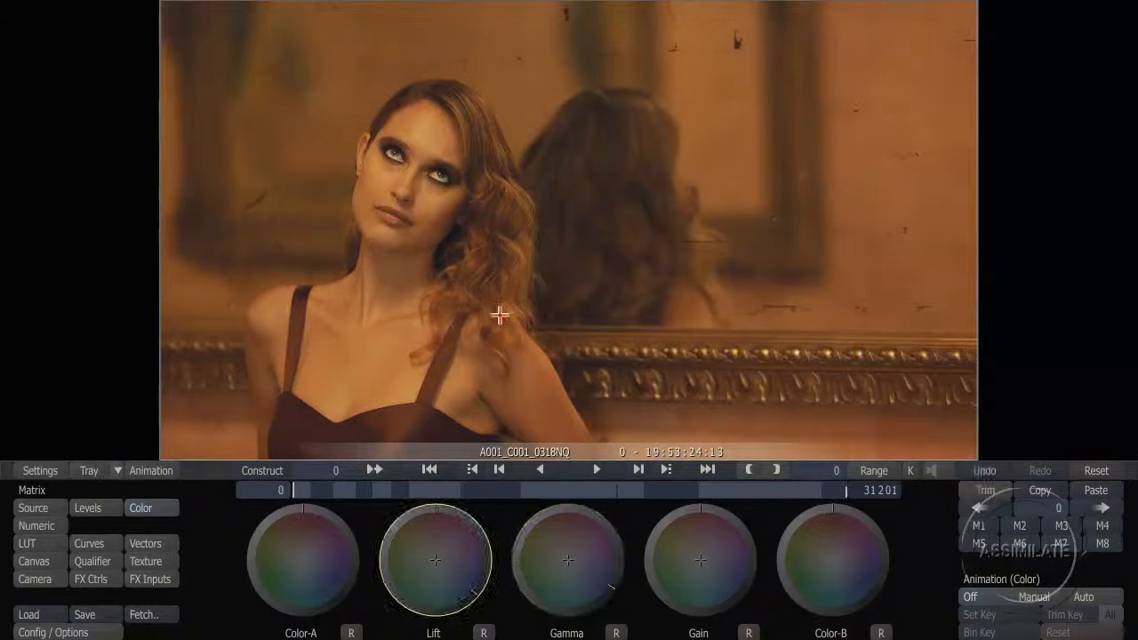
{"action": "left_click_drag", "start_coordinate": [501, 300], "coordinate": [498, 308]}
{"action": "key", "text": "a"}
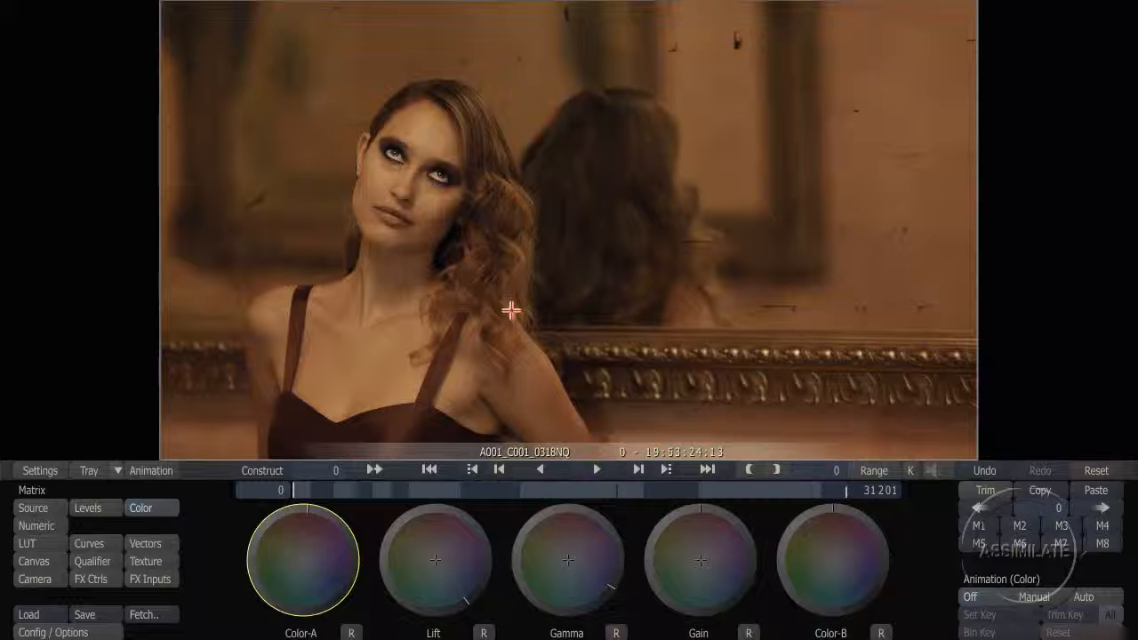
{"action": "left_click_drag", "start_coordinate": [511, 310], "coordinate": [511, 312]}
{"action": "key", "text": "b"}
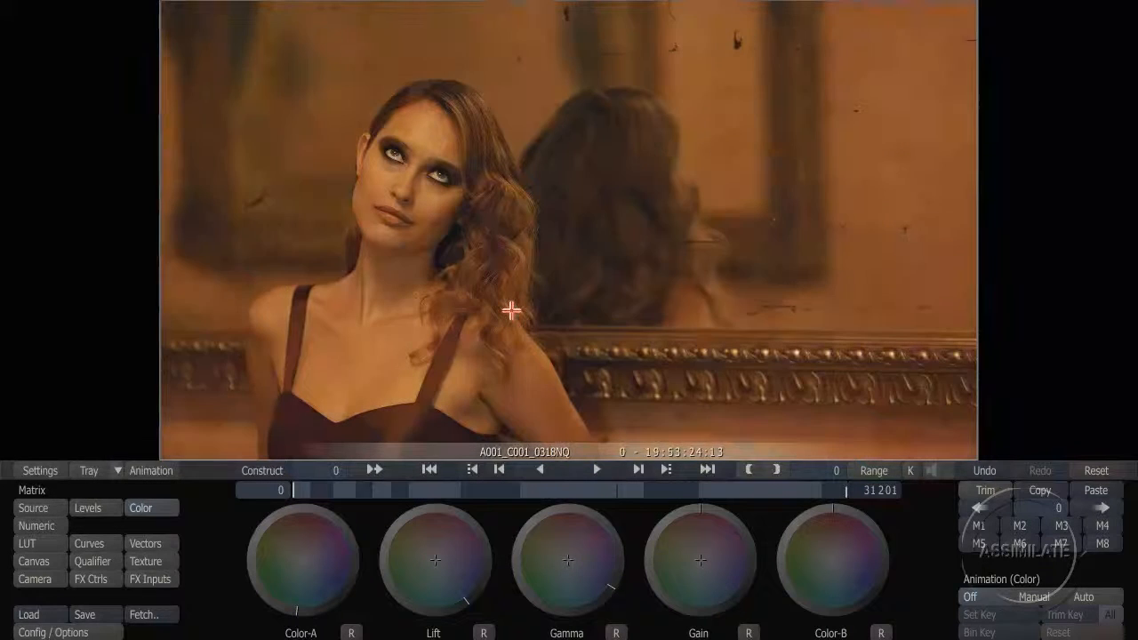
{"action": "key", "text": "b"}
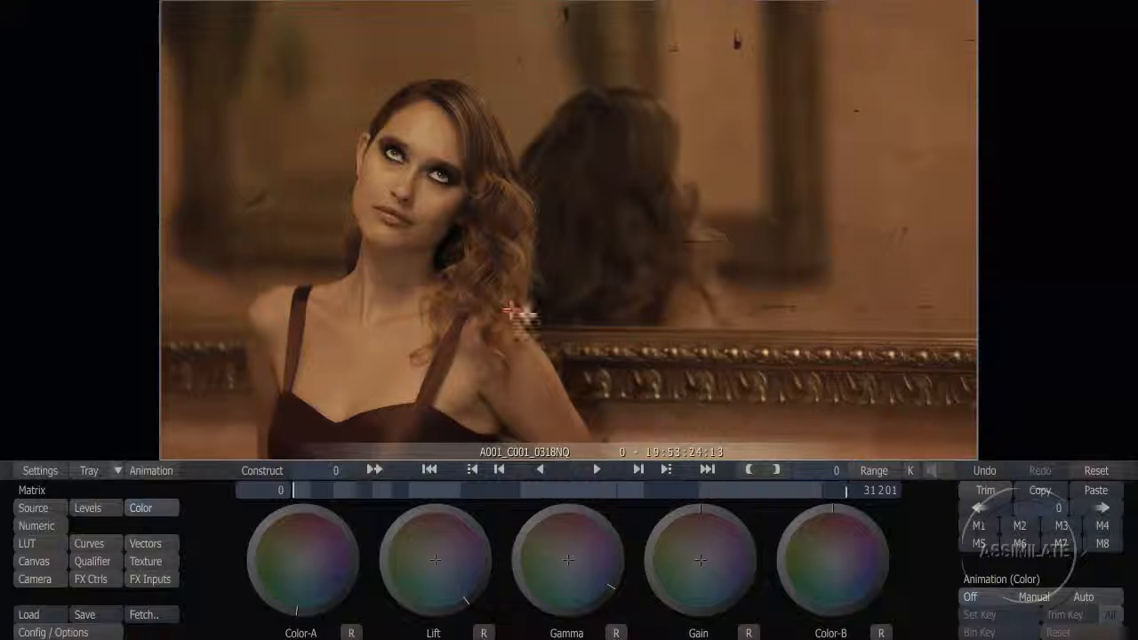
Step: Paste the grade forward onto all shots after A001_C001_0318NQ
{"action": "left_click", "coordinate": [1095, 490]}
{"action": "left_click", "coordinate": [998, 435]}
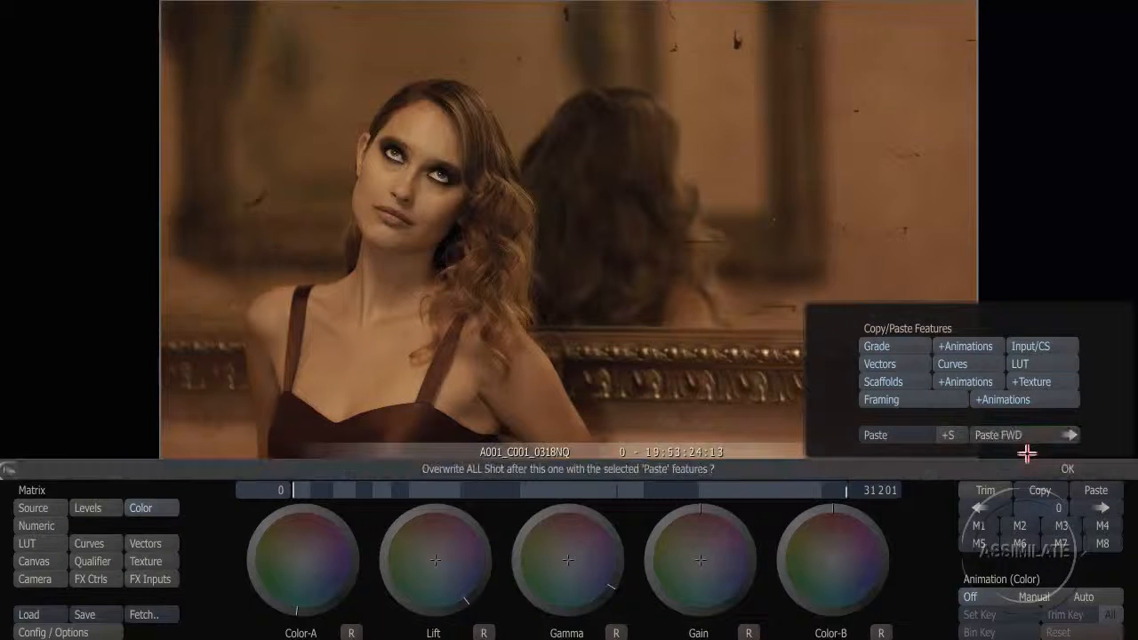
{"action": "left_click", "coordinate": [1039, 472]}
Step: Brighten the gamma of the dark A001_C004_03180M shot and return to the first shot
{"action": "left_click_drag", "start_coordinate": [285, 489], "coordinate": [365, 489]}
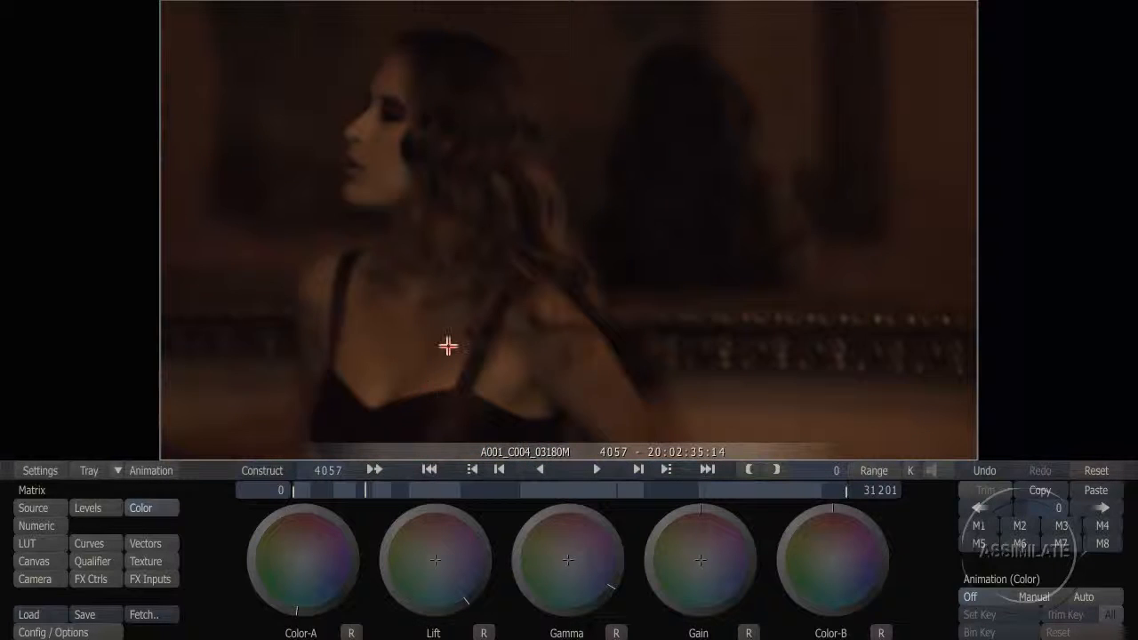
{"action": "key", "text": "s"}
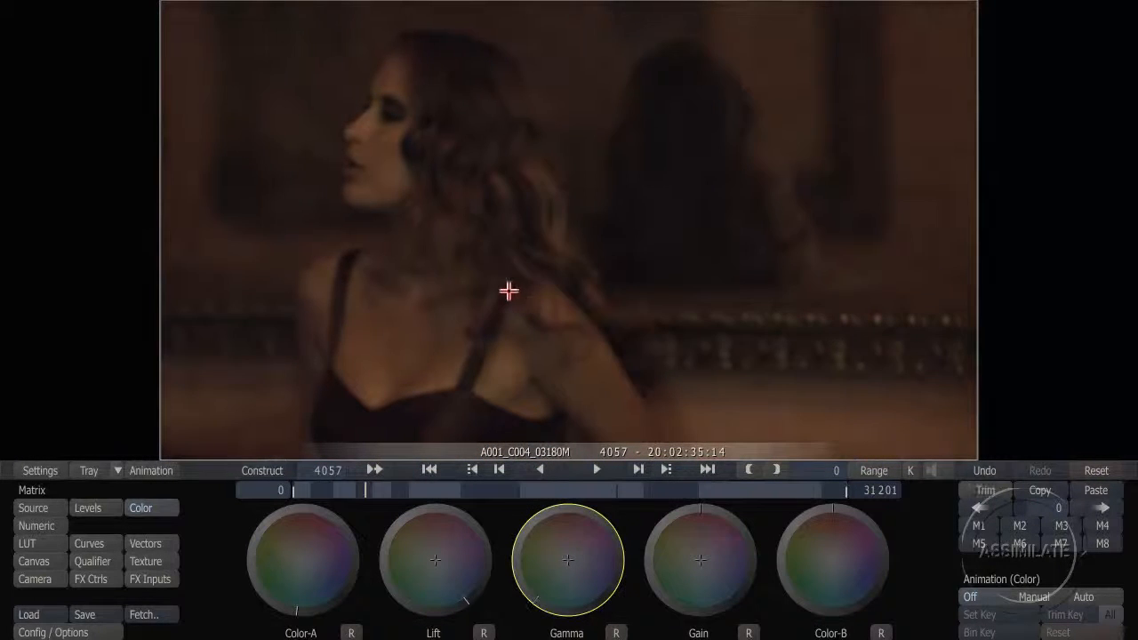
{"action": "middle_click", "coordinate": [509, 291]}
{"action": "left_click_drag", "start_coordinate": [363, 490], "coordinate": [299, 491]}
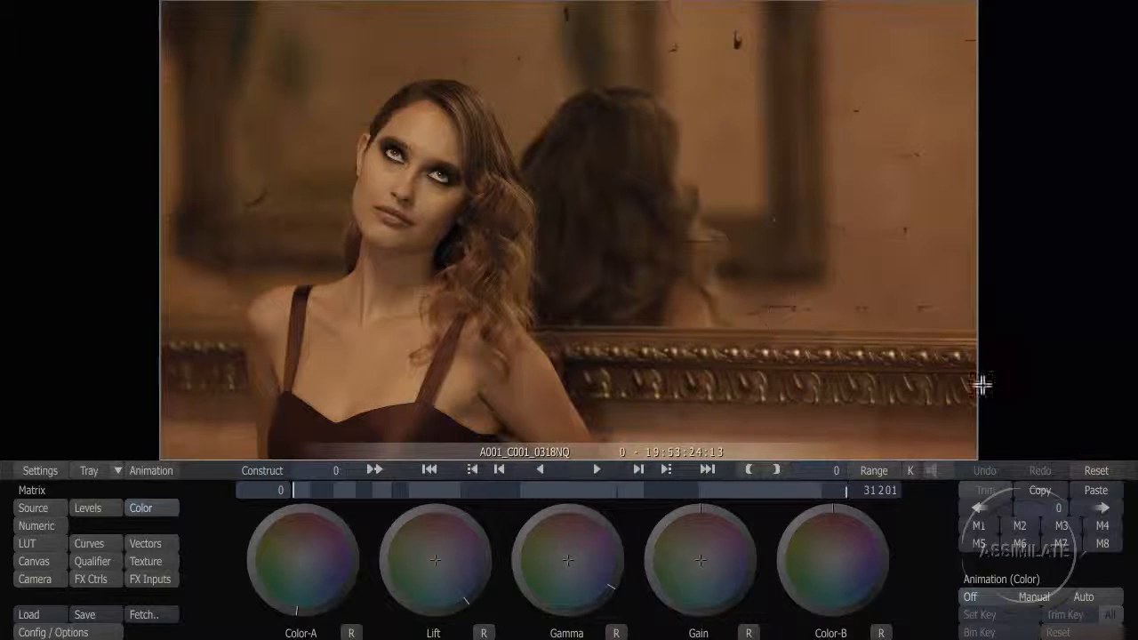
Step: Add a second version of the A001_C001_0318NQ shot and adjust its gamma, lift and Color-A saturation
{"action": "mouse_move", "coordinate": [981, 385]}
{"action": "left_click", "coordinate": [974, 451]}
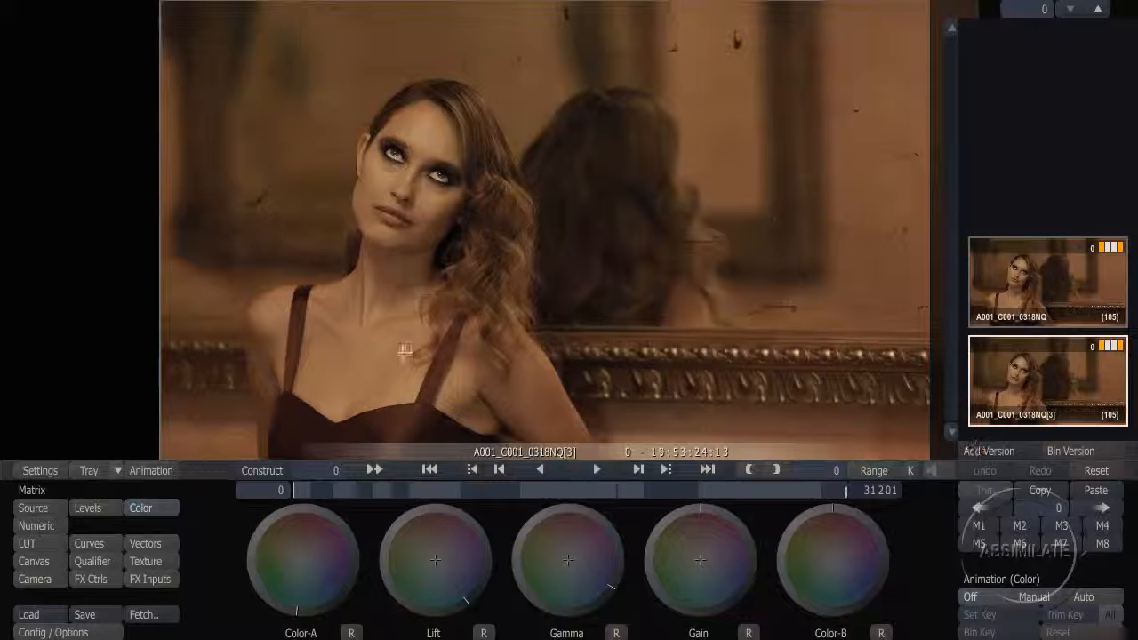
{"action": "key", "text": "s"}
{"action": "key", "text": "d"}
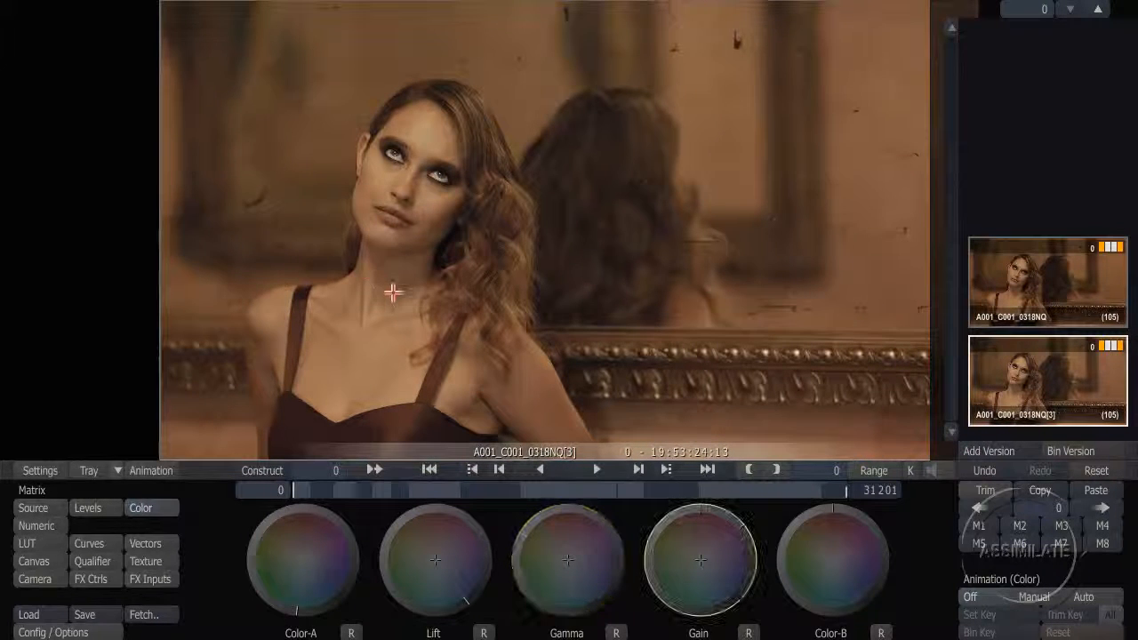
{"action": "key", "text": "a"}
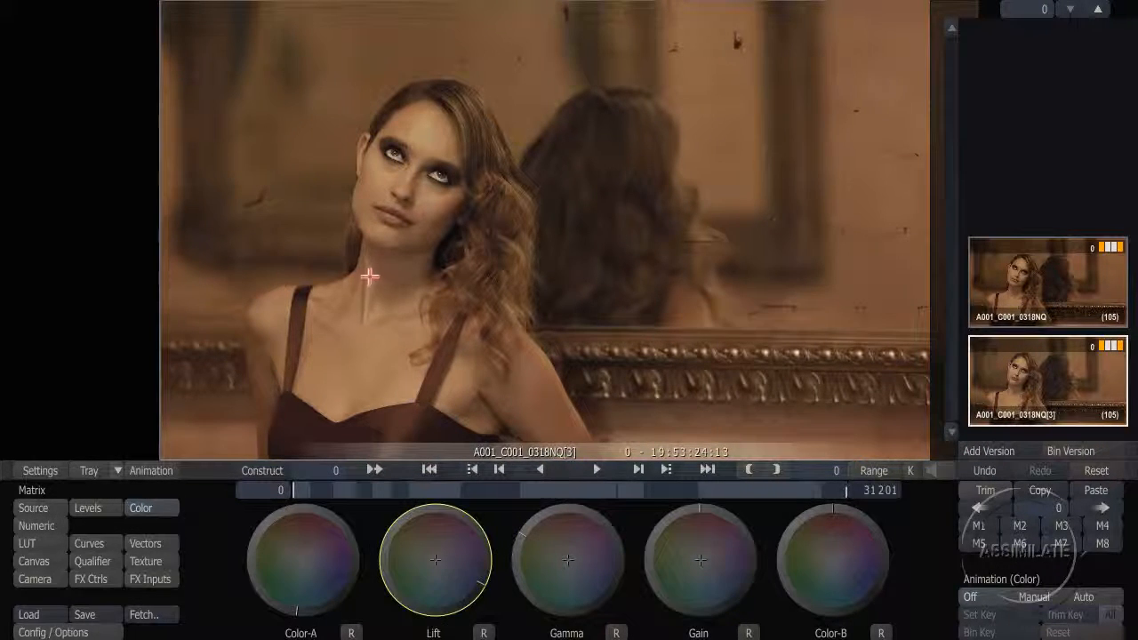
{"action": "key", "text": "a"}
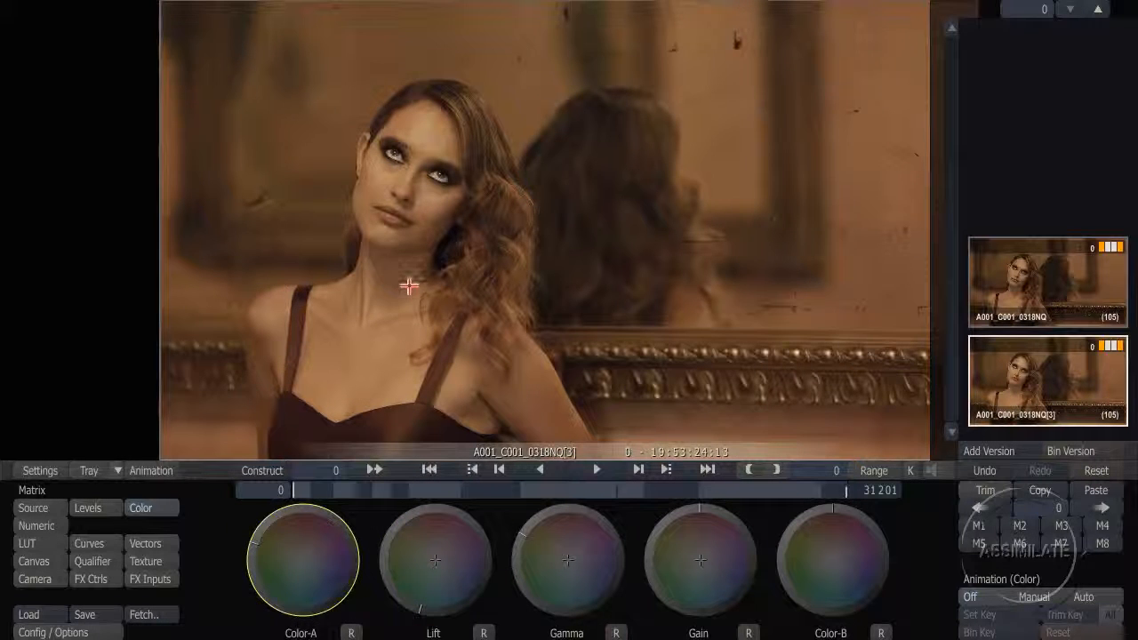
{"action": "left_click_drag", "start_coordinate": [410, 281], "coordinate": [409, 274]}
Step: Add a third version of the shot and shift its lift and gamma colour balance toward cooler tones
{"action": "left_click", "coordinate": [998, 450]}
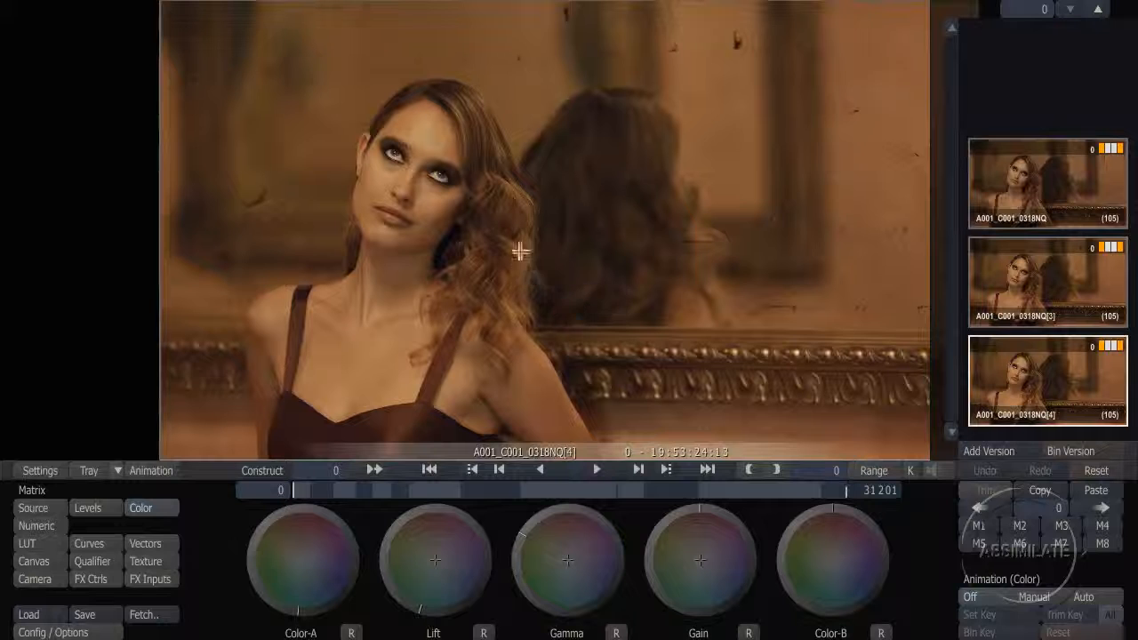
{"action": "left_click_drag", "start_coordinate": [521, 249], "coordinate": [521, 221]}
{"action": "left_click_drag", "start_coordinate": [462, 160], "coordinate": [556, 302]}
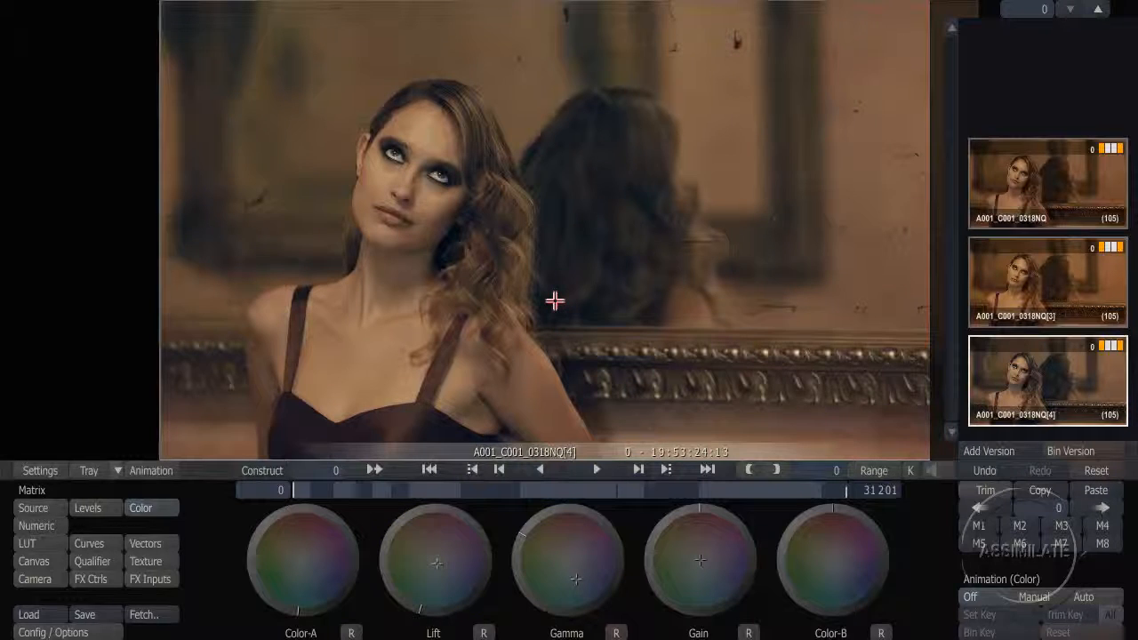
{"action": "left_click_drag", "start_coordinate": [517, 241], "coordinate": [528, 310]}
Step: Limit playback to the current shot's range and compare the versions while it plays
{"action": "key", "text": "r"}
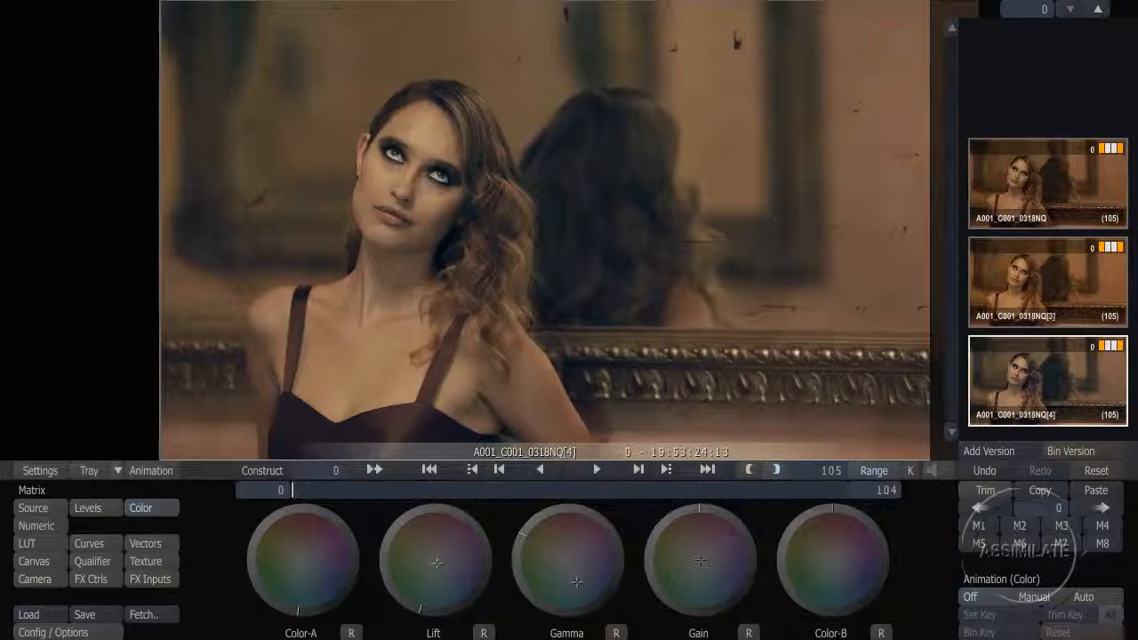
{"action": "key", "text": "space"}
{"action": "key", "text": "Up"}
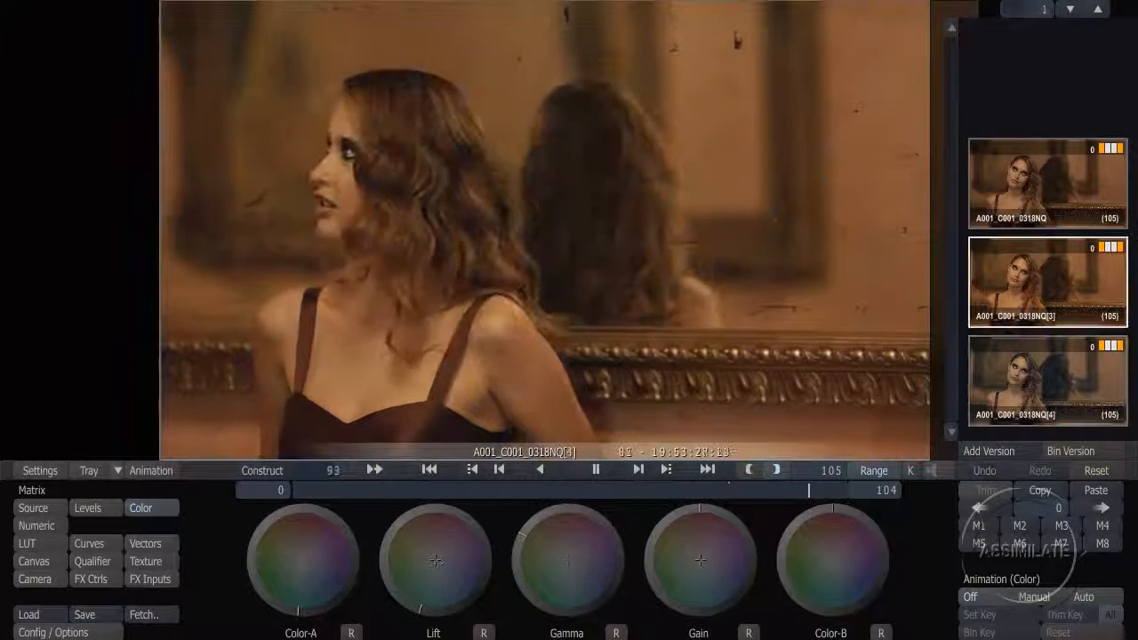
{"action": "key", "text": "space"}
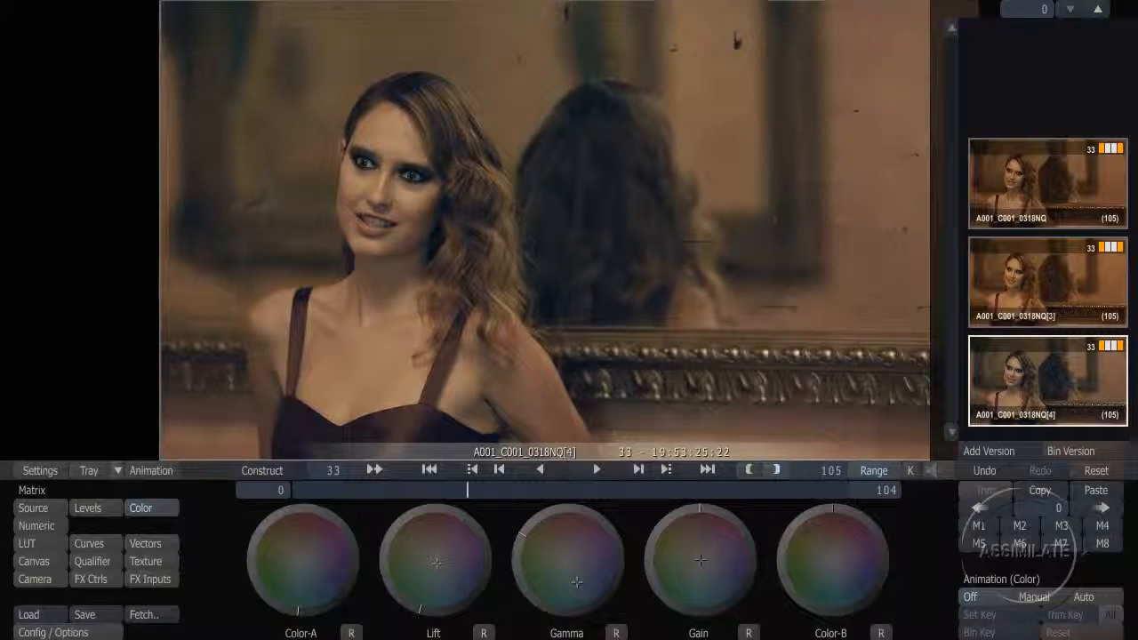
Step: Turn on the frame guides, preview the other aspect ratios, and settle on 2.35:1 Cinema-Scope
{"action": "right_click", "coordinate": [530, 332]}
{"action": "left_click", "coordinate": [490, 304]}
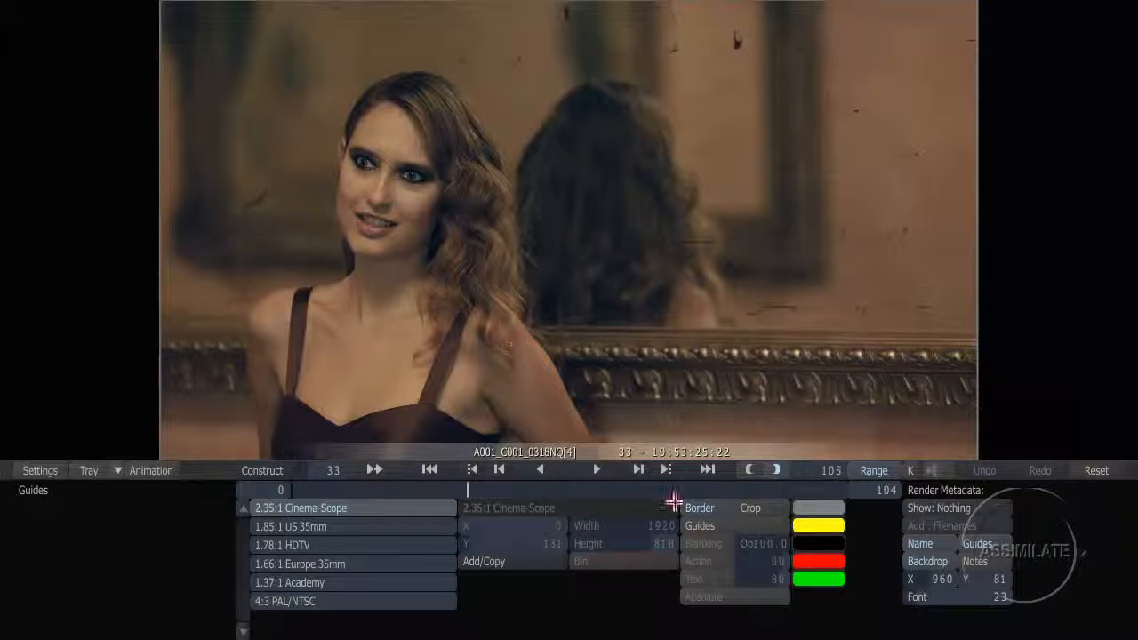
{"action": "left_click", "coordinate": [699, 526]}
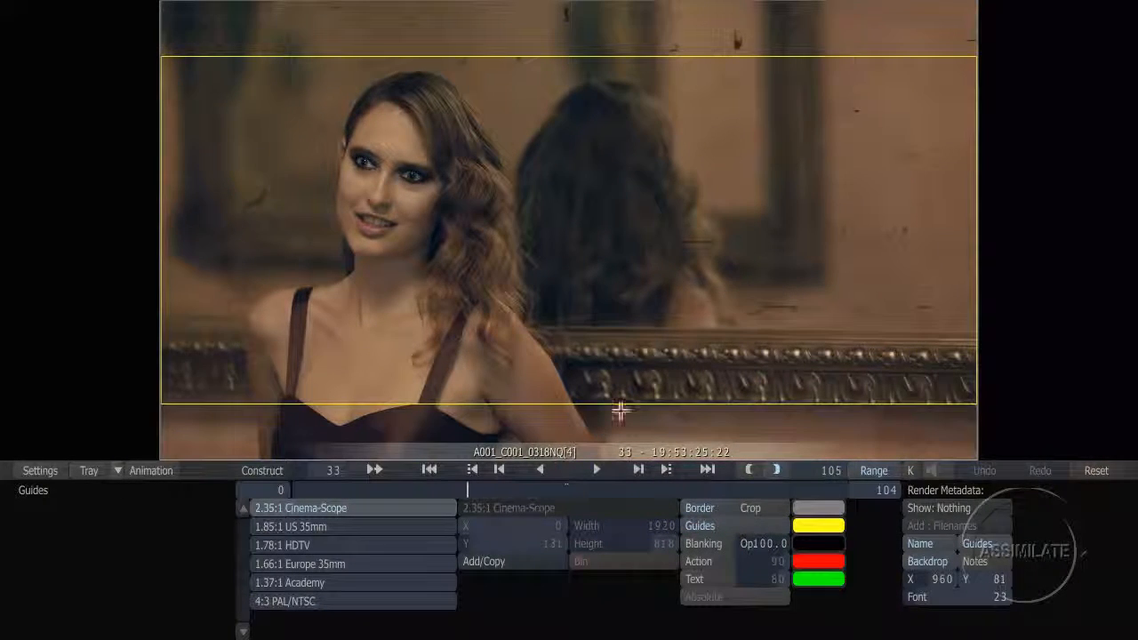
{"action": "left_click", "coordinate": [389, 526]}
{"action": "left_click", "coordinate": [388, 542]}
{"action": "left_click", "coordinate": [389, 564]}
{"action": "left_click", "coordinate": [389, 583]}
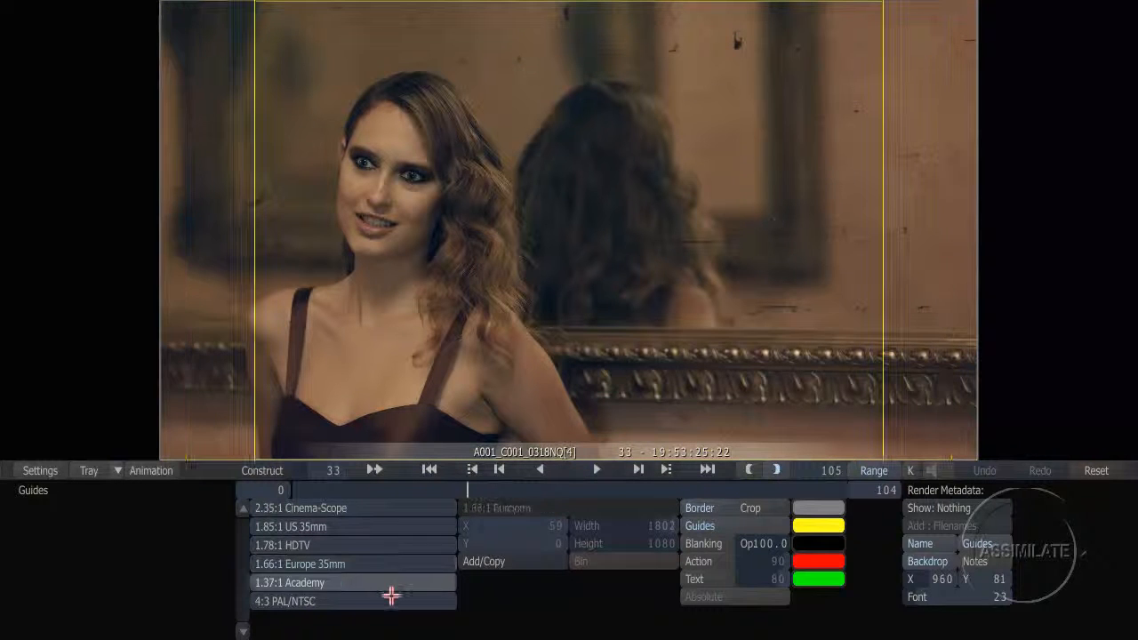
{"action": "left_click", "coordinate": [392, 598]}
{"action": "left_click", "coordinate": [386, 509]}
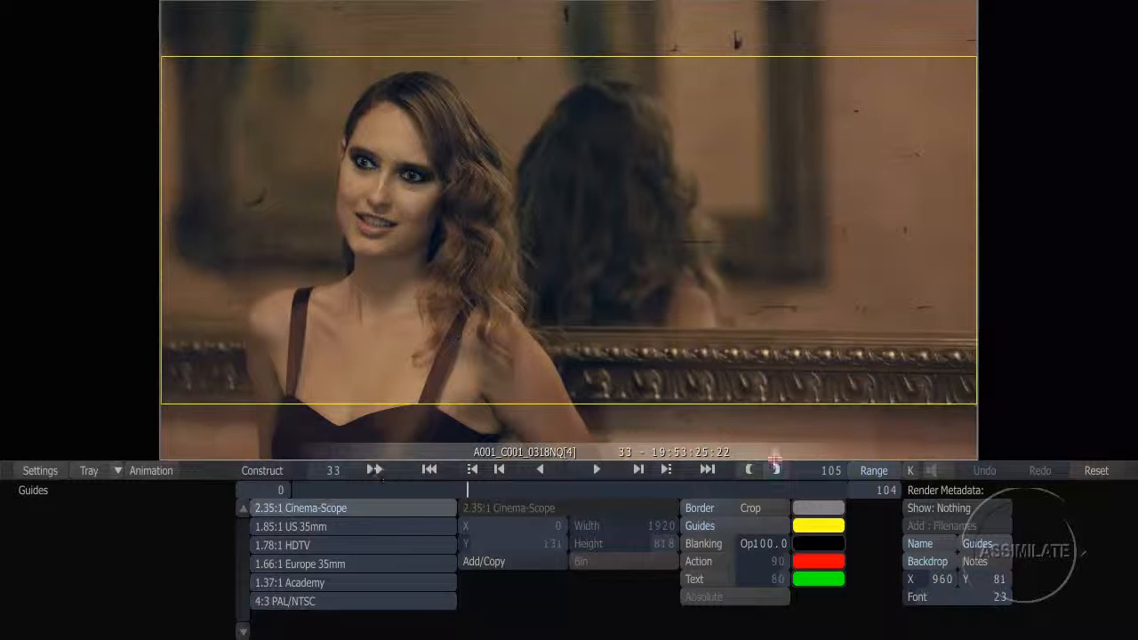
Step: Enable blanking and the action and text safe areas for the 2.35:1 guide
{"action": "left_click", "coordinate": [702, 543]}
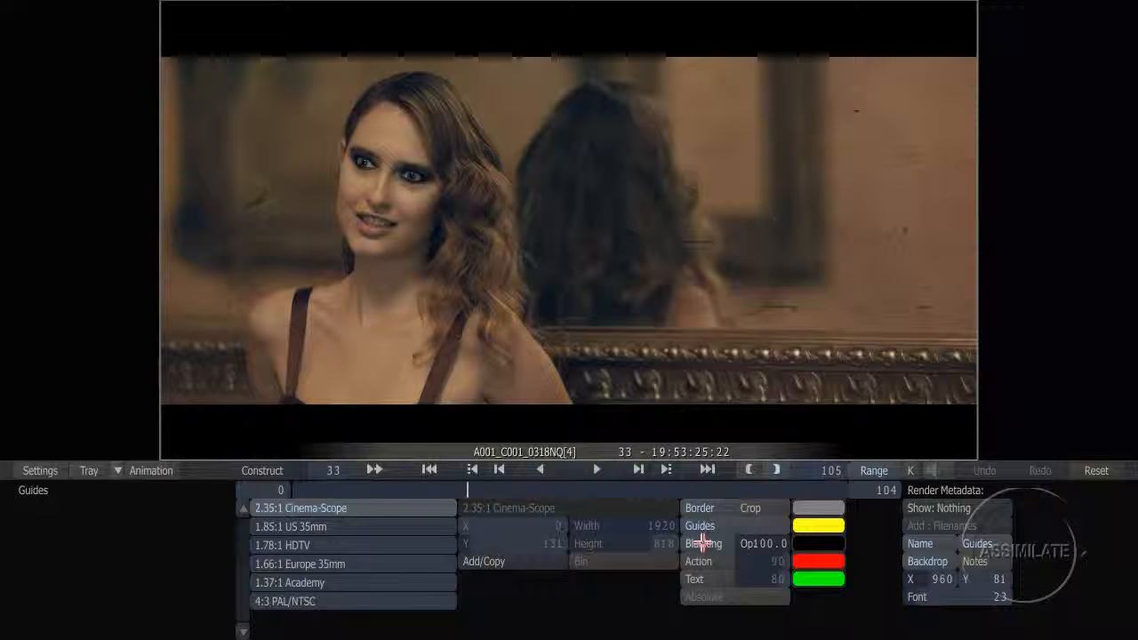
{"action": "left_click", "coordinate": [703, 561]}
{"action": "left_click", "coordinate": [712, 579]}
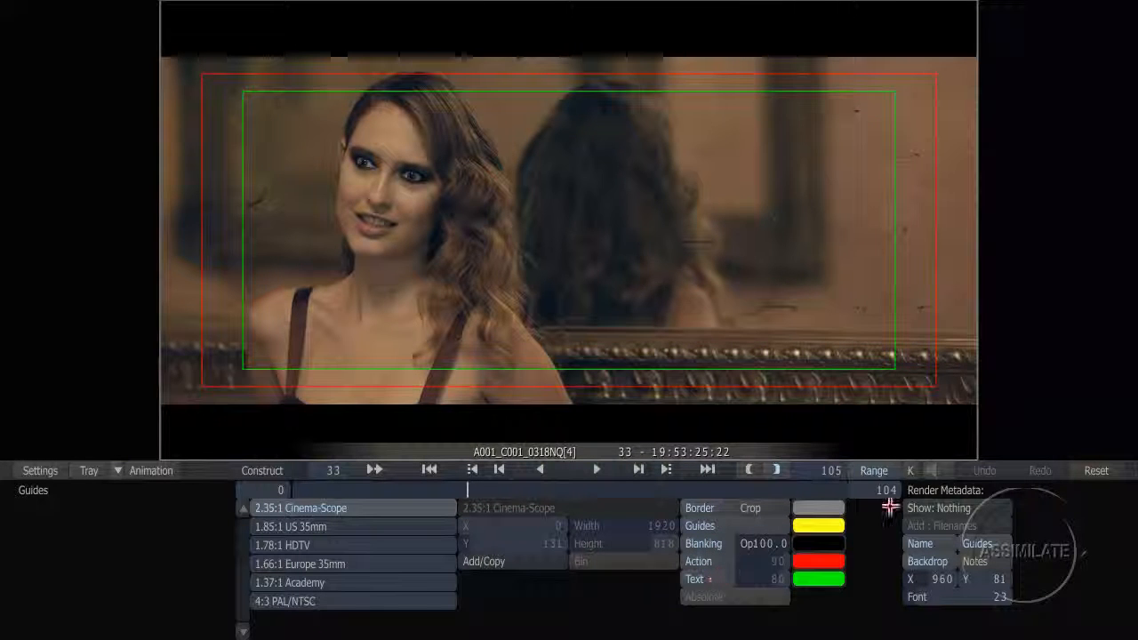
Step: Show Frames/Rec-TC metadata with filenames as burn-in, restore the full construct range, and scrub back to its start
{"action": "left_click", "coordinate": [971, 507]}
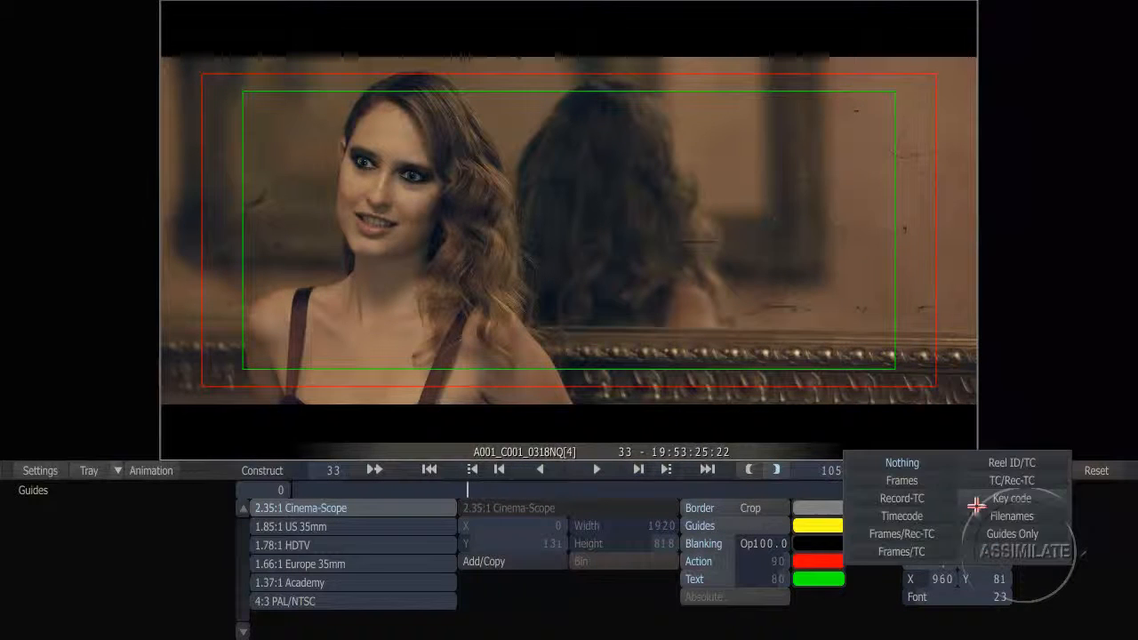
{"action": "left_click", "coordinate": [907, 534]}
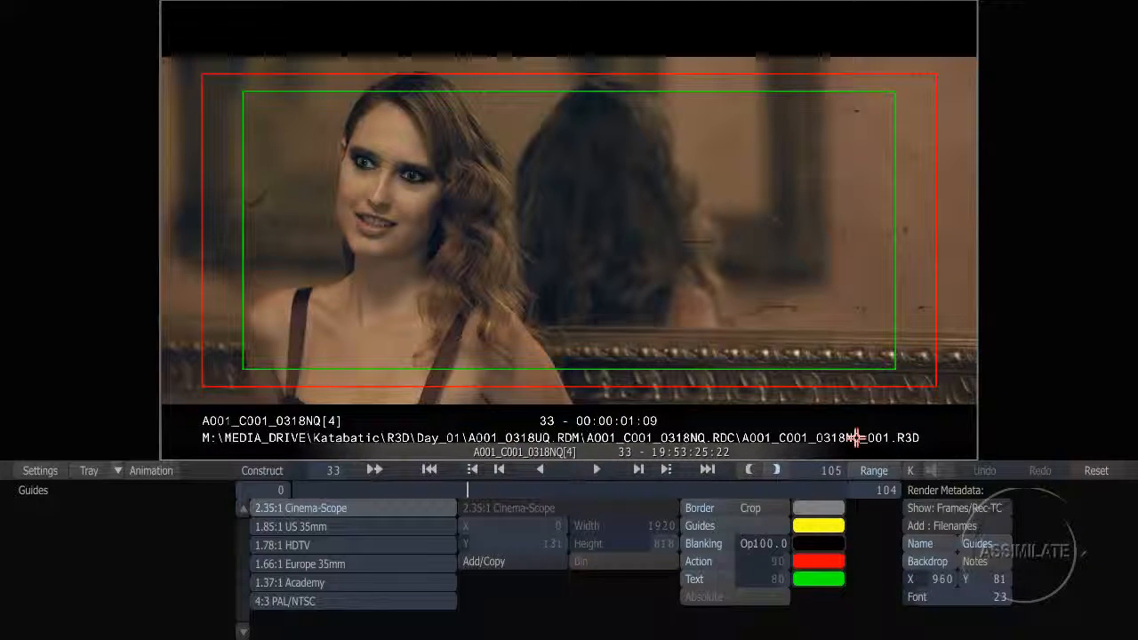
{"action": "right_click", "coordinate": [372, 494]}
{"action": "left_click_drag", "start_coordinate": [382, 489], "coordinate": [261, 498]}
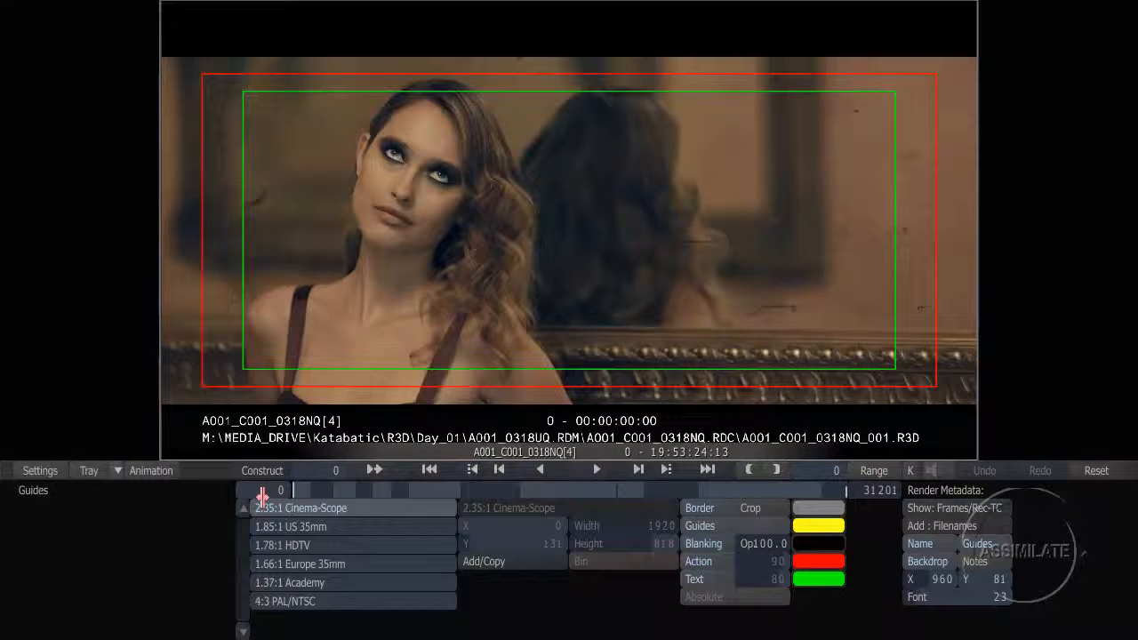
Step: Open the SDI output and VCR deck controls
{"action": "left_click", "coordinate": [332, 417]}
{"action": "left_click", "coordinate": [365, 390]}
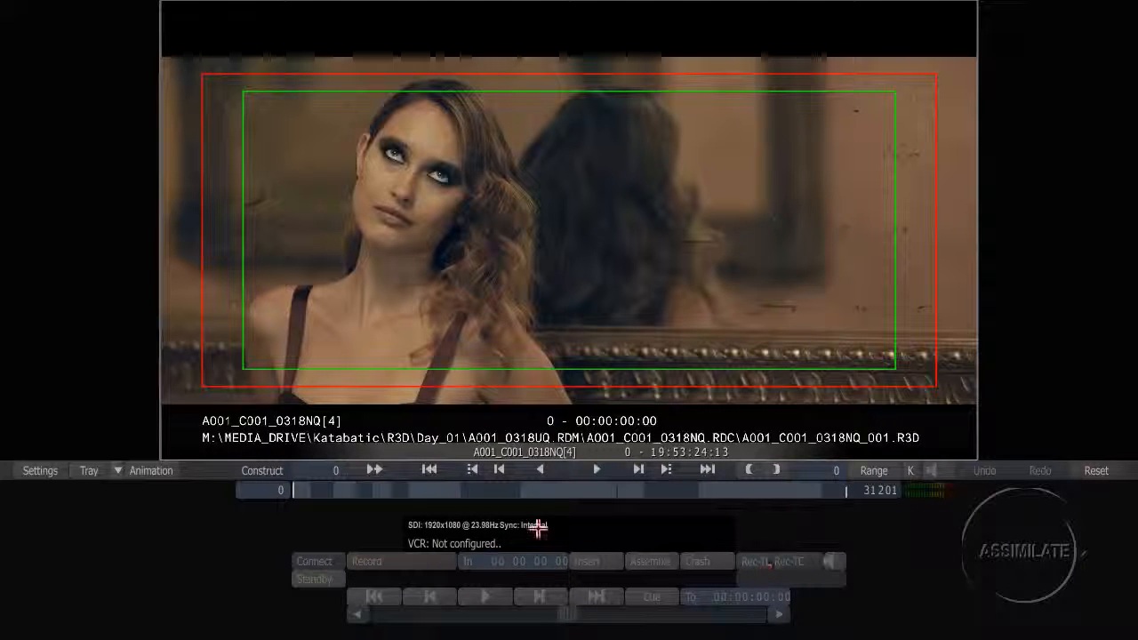
Step: Switch to processing, apply the QuickTime-Export plugin to the graded shot, and open its compression codec choices
{"action": "right_click", "coordinate": [333, 526]}
{"action": "left_click", "coordinate": [307, 541]}
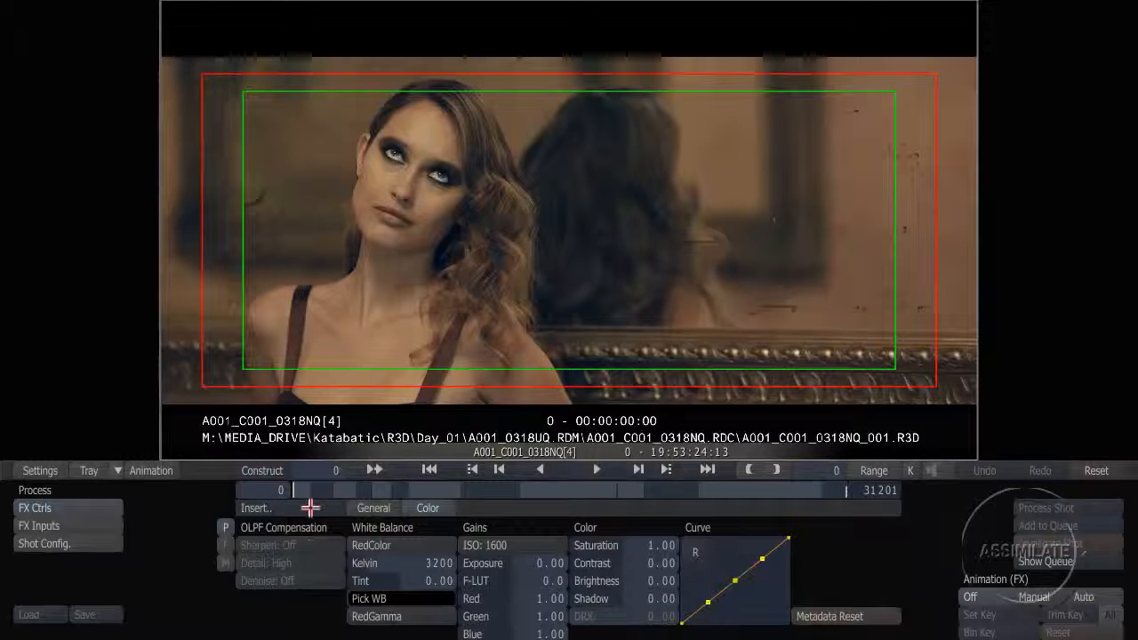
{"action": "left_click", "coordinate": [310, 509]}
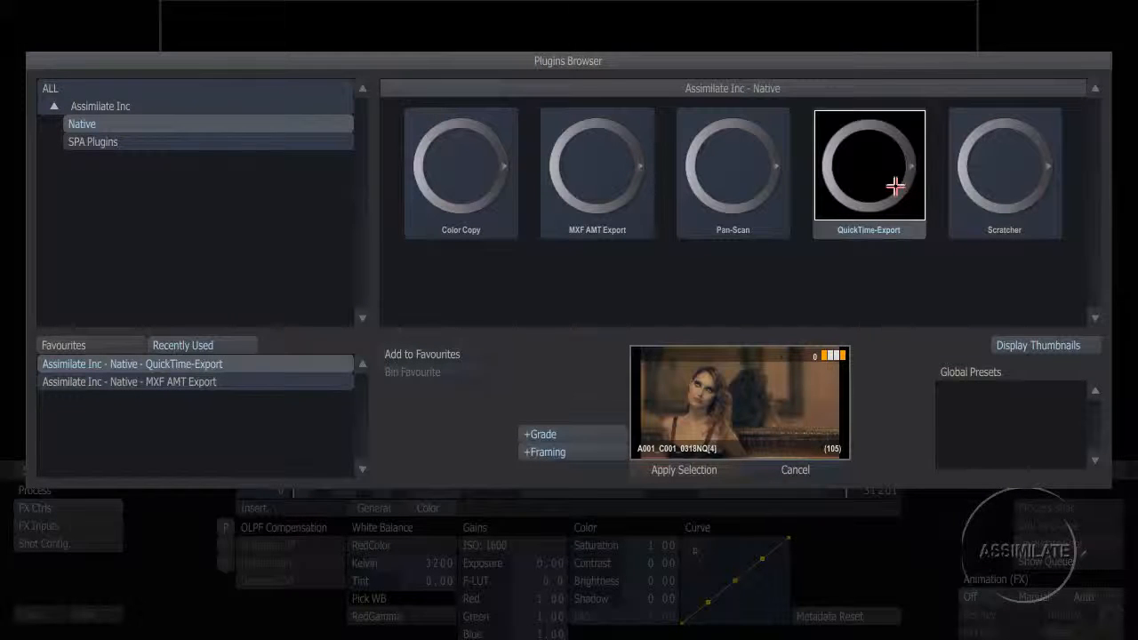
{"action": "left_click", "coordinate": [755, 427]}
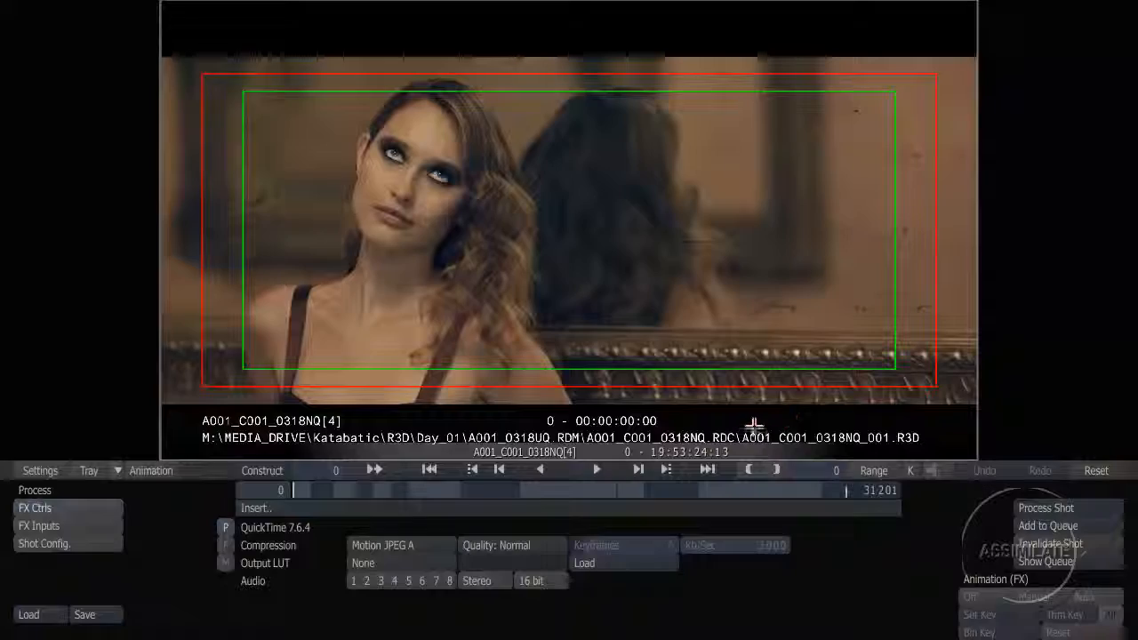
{"action": "left_click", "coordinate": [421, 545]}
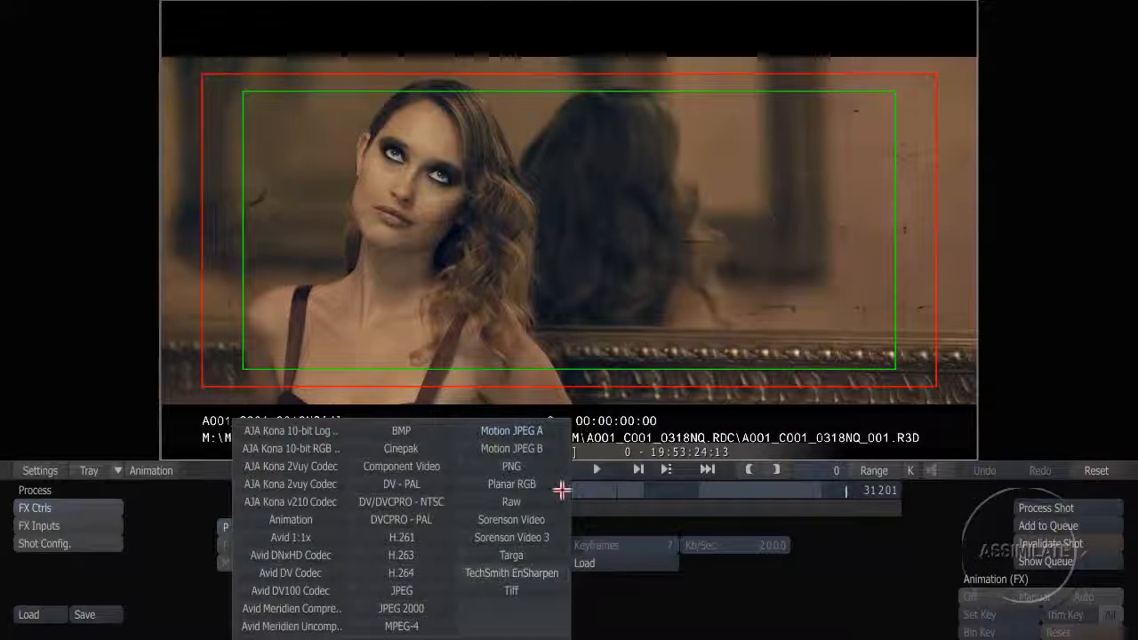